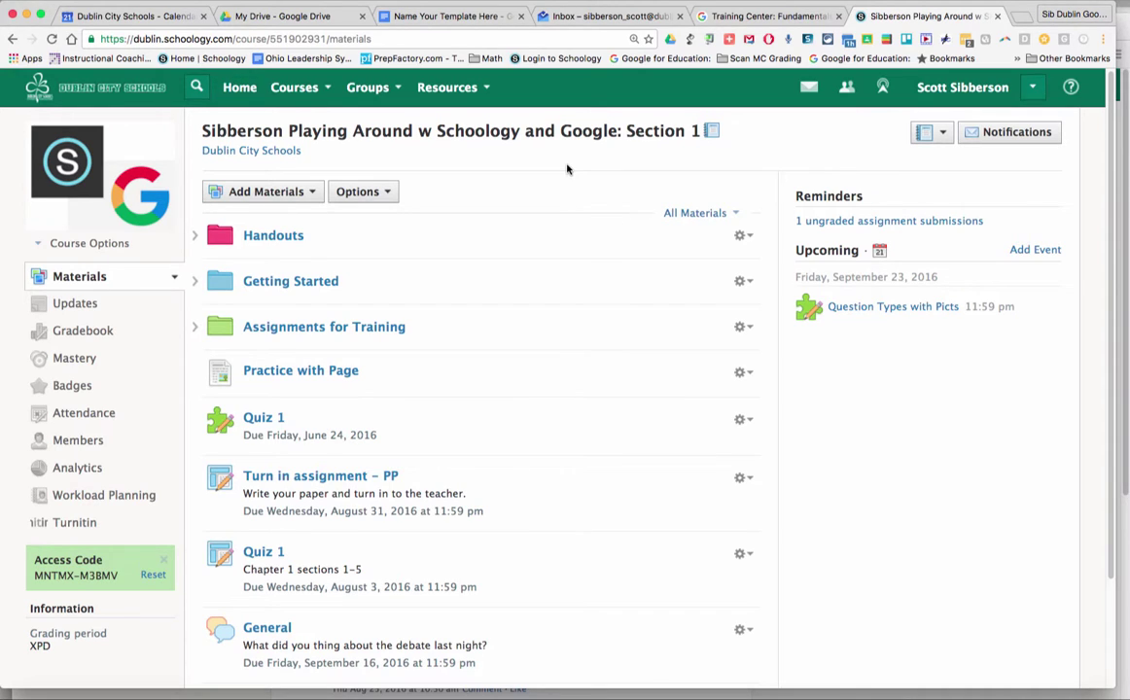
- Switch to the 'Name Your Template Here' Google Doc
click(449, 17)
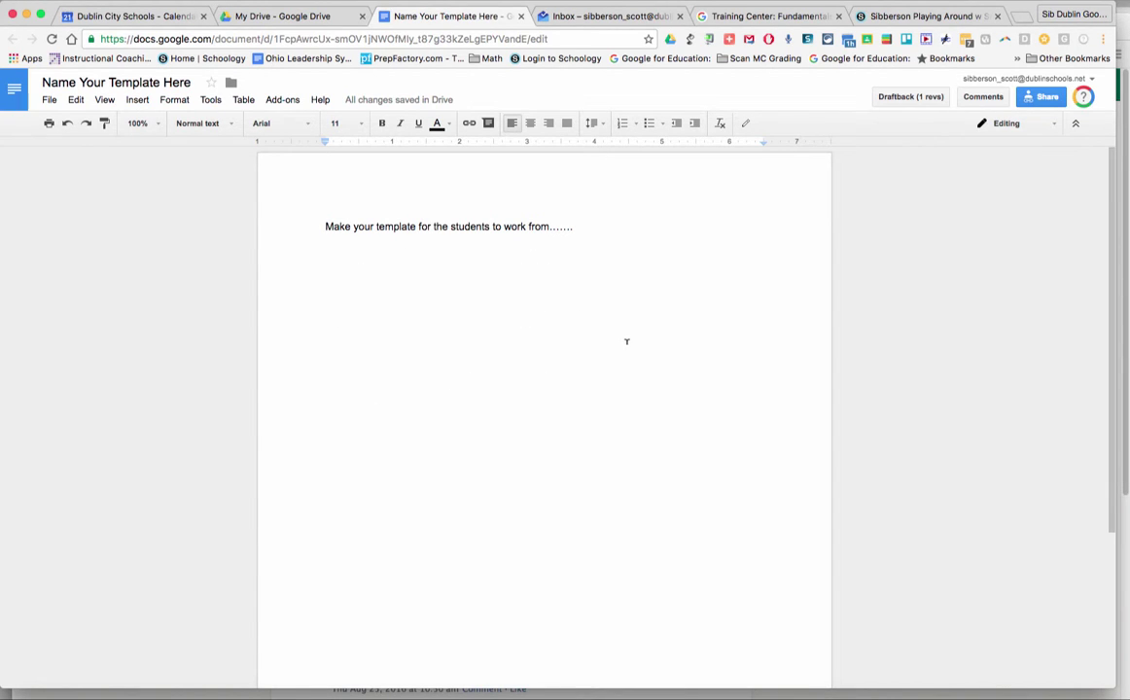
- Share the template as viewable by anyone with the link, then grab its URL and return to Schoology
click(1045, 98)
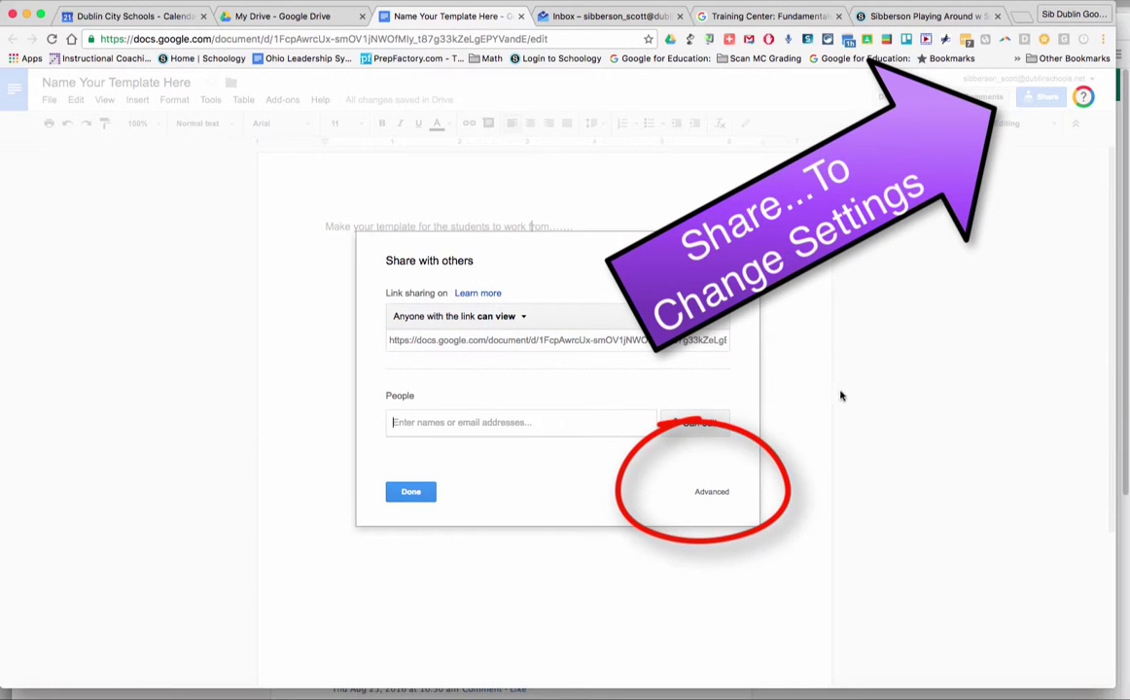
click(710, 492)
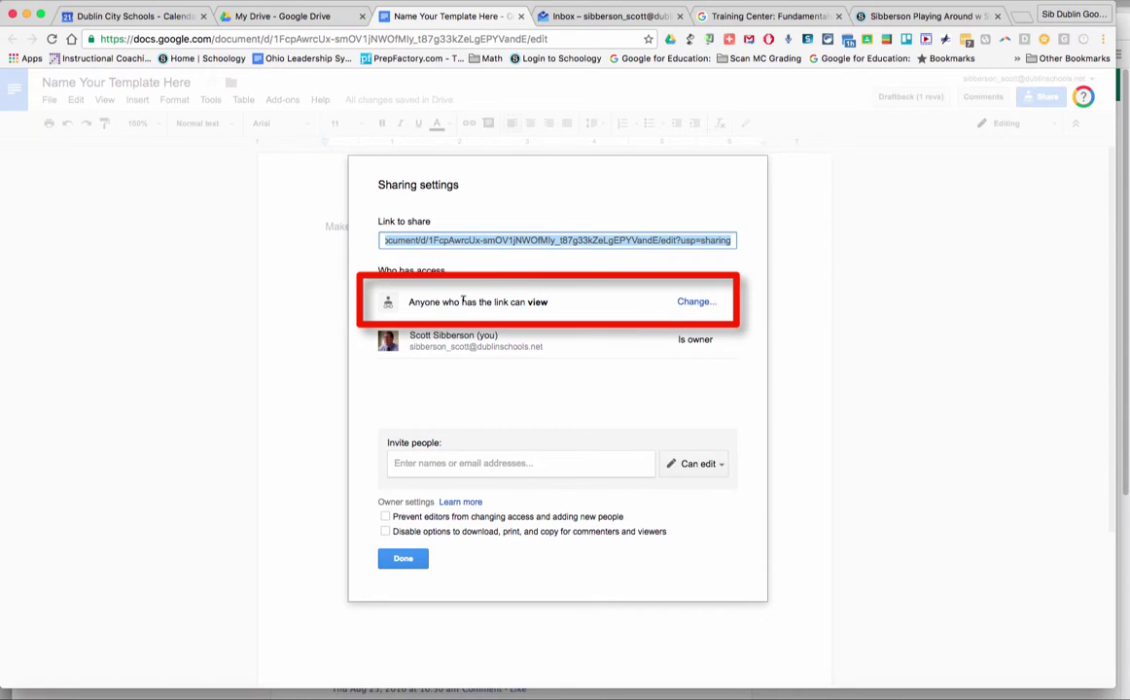
click(694, 302)
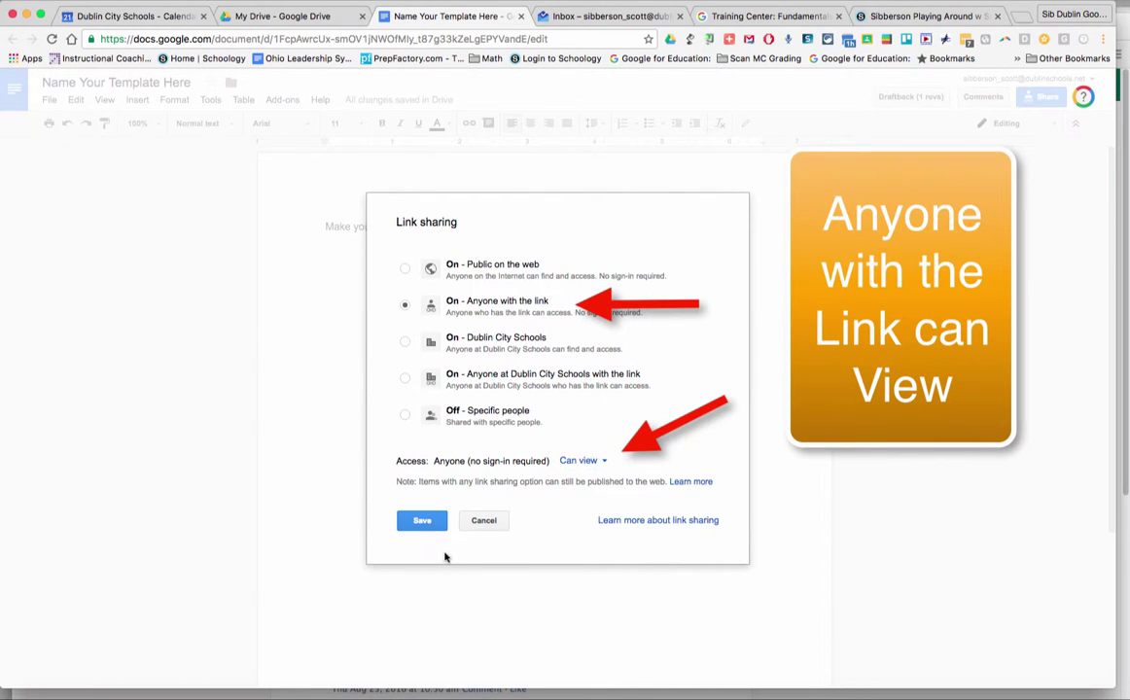
click(422, 522)
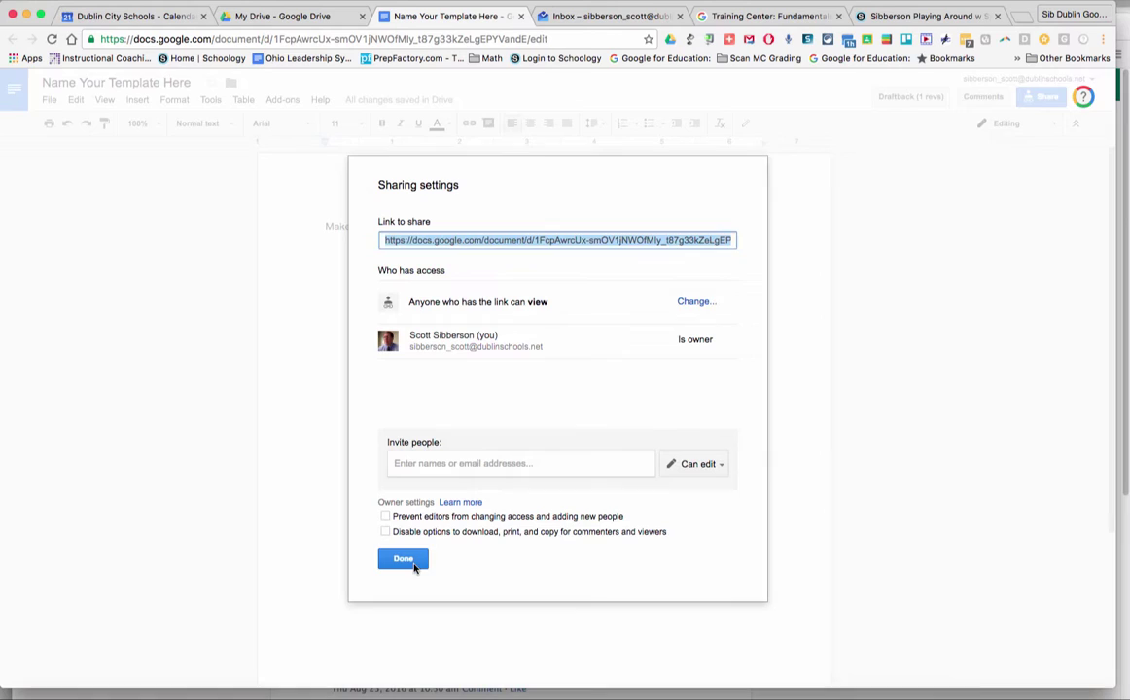
click(402, 559)
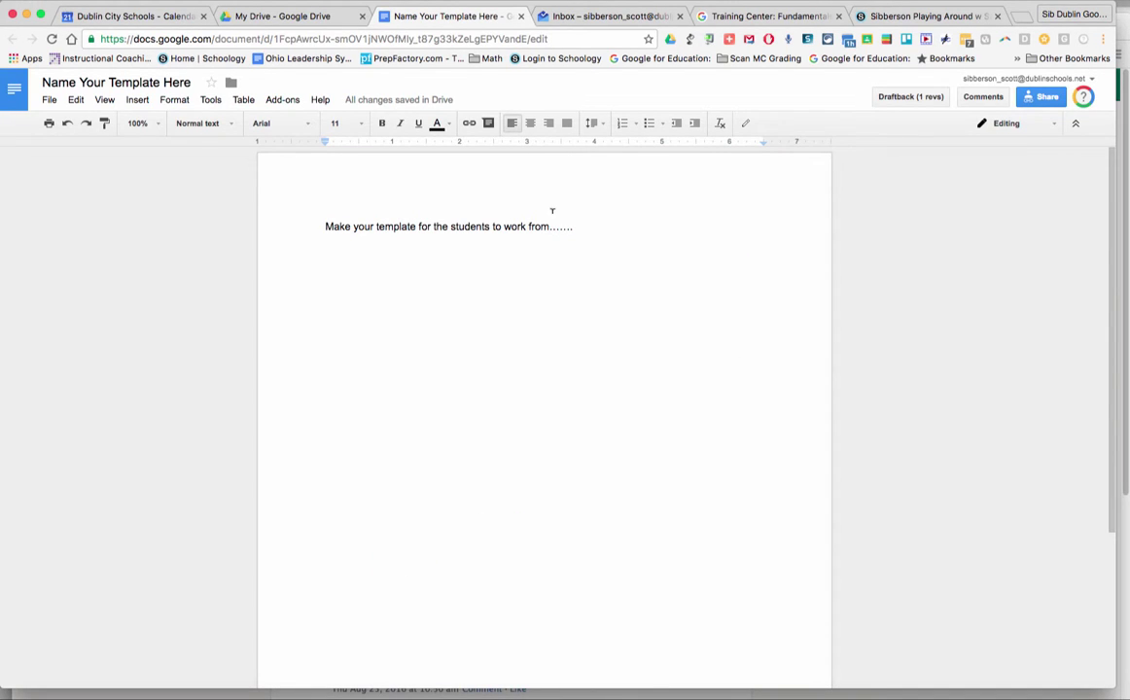
click(554, 41)
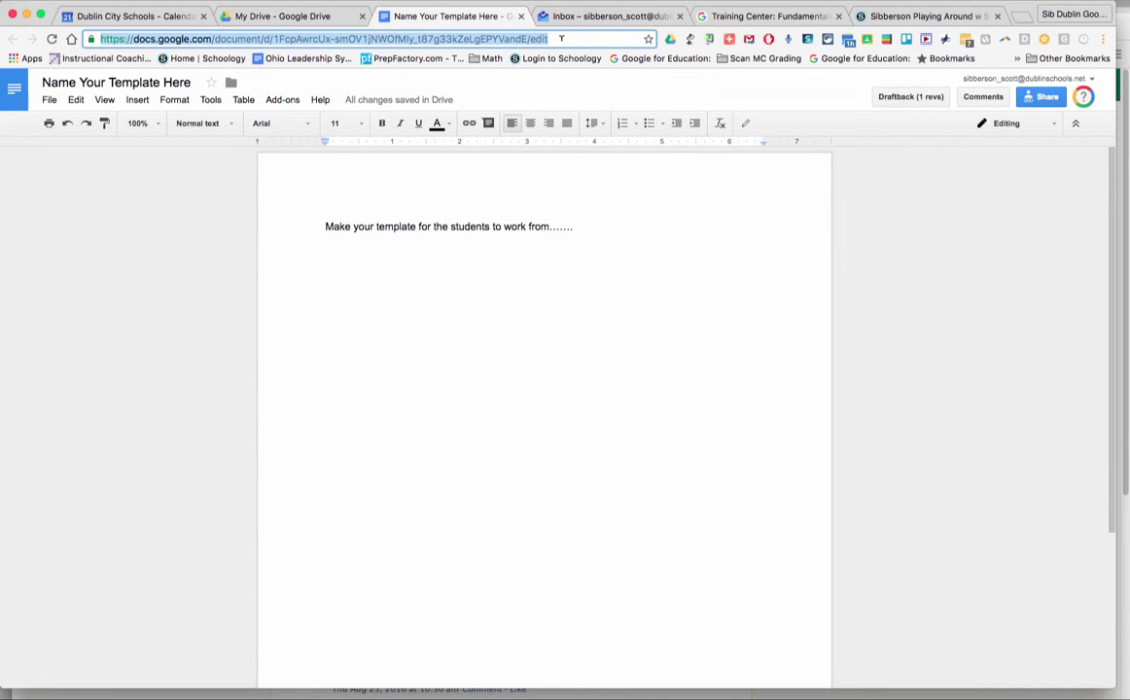
click(887, 17)
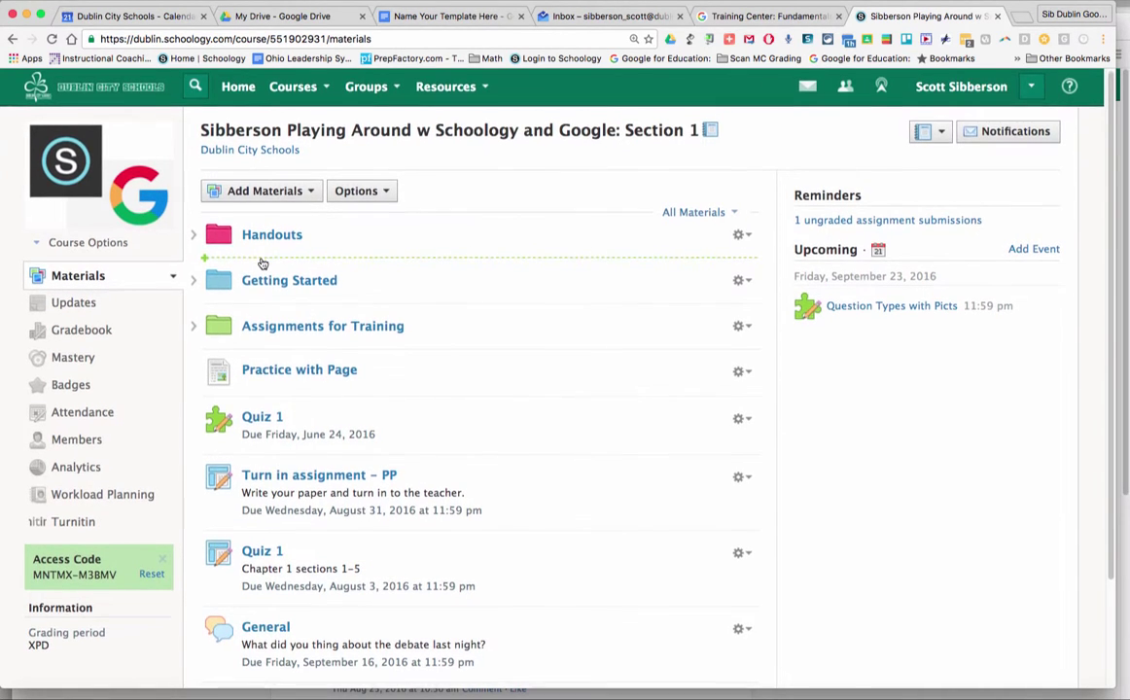
- Add a new assignment named 'Shared Google Doc' to the course materials
click(263, 264)
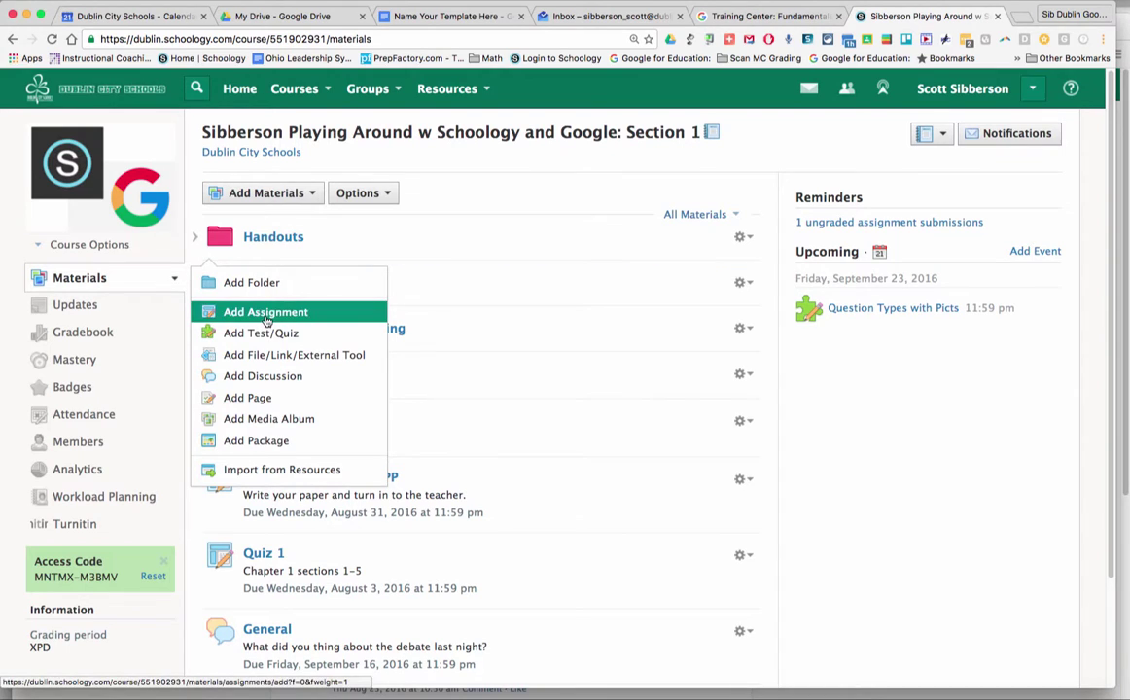
click(258, 311)
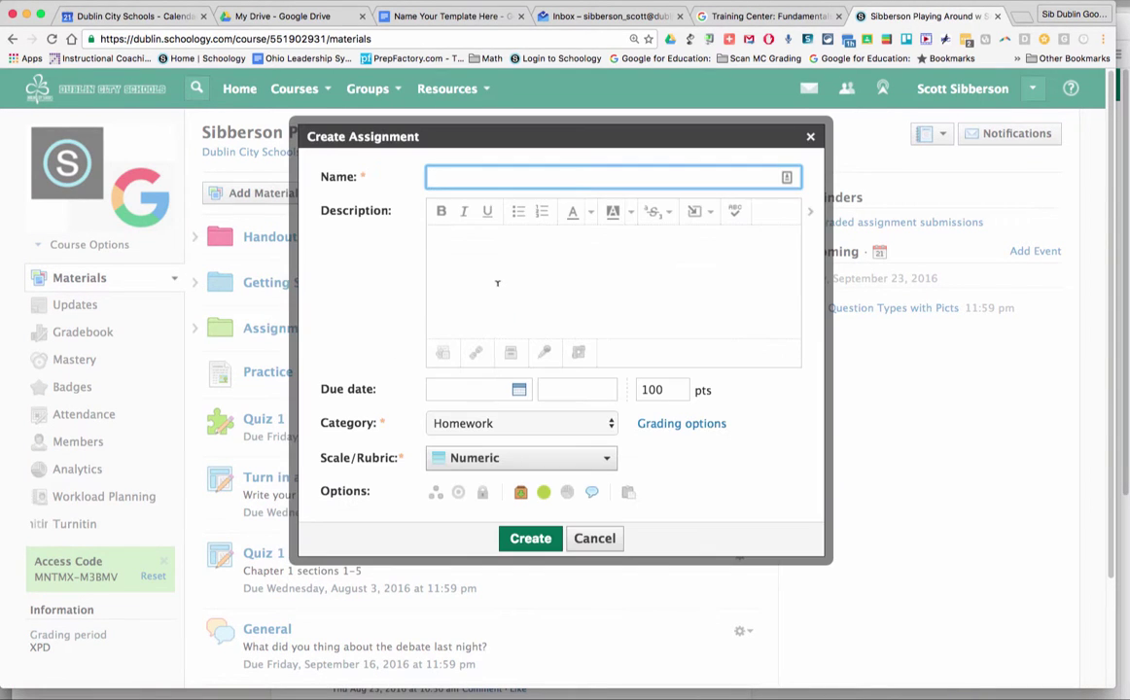
click(468, 178)
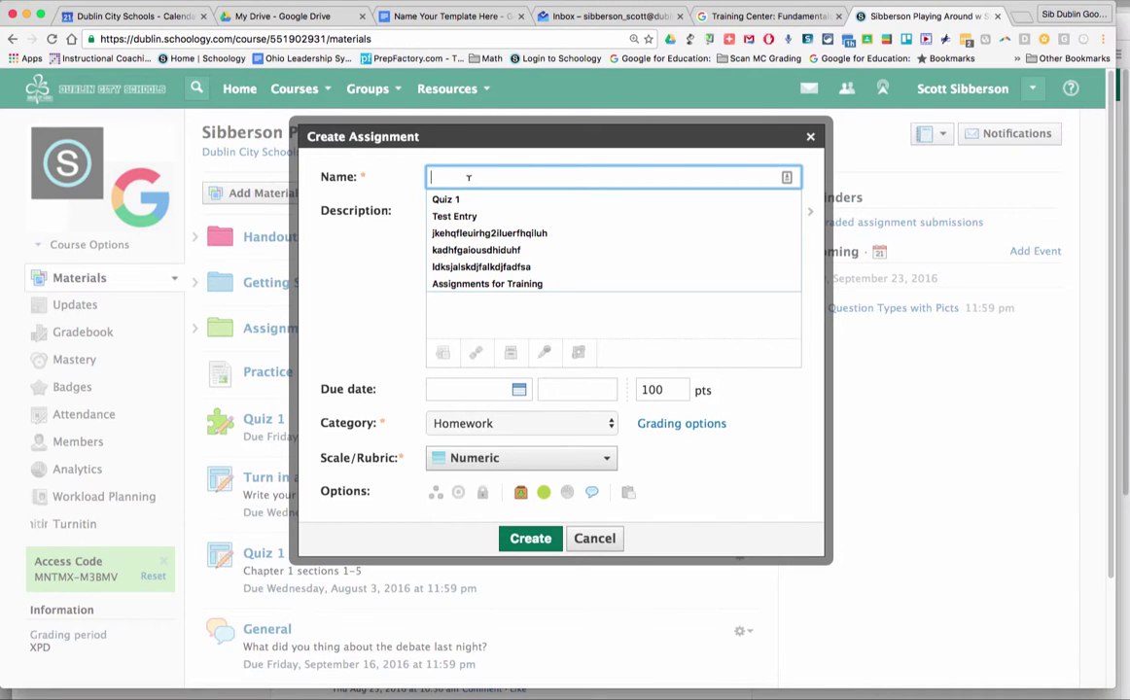
text(Shared Google Doc)
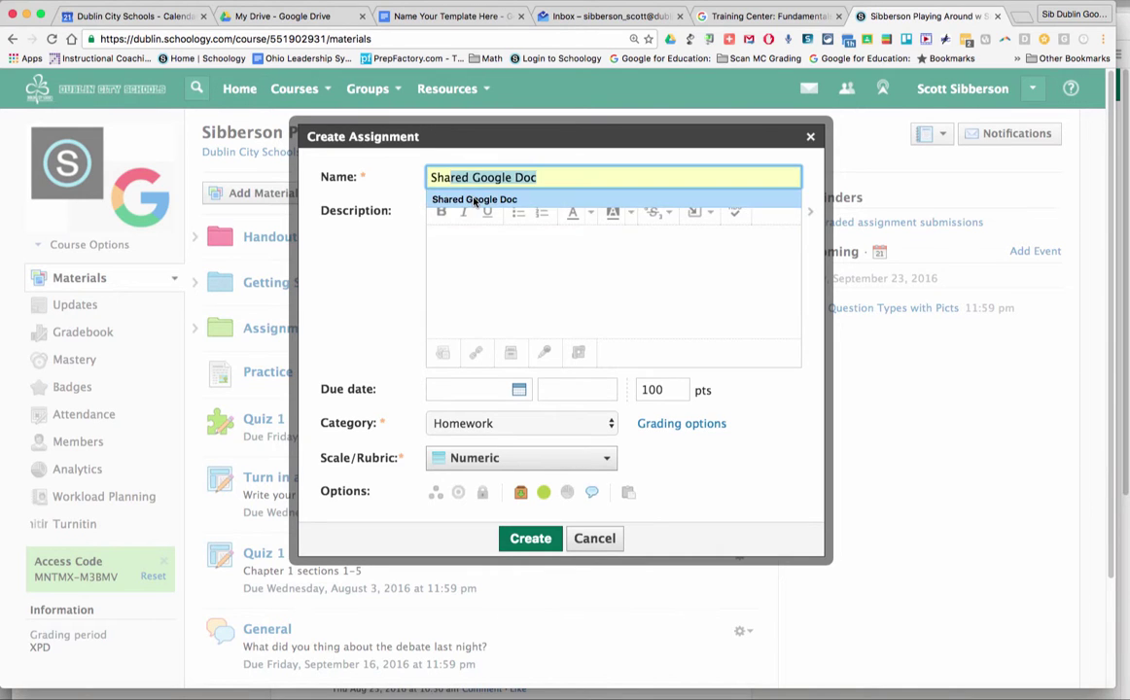
click(473, 199)
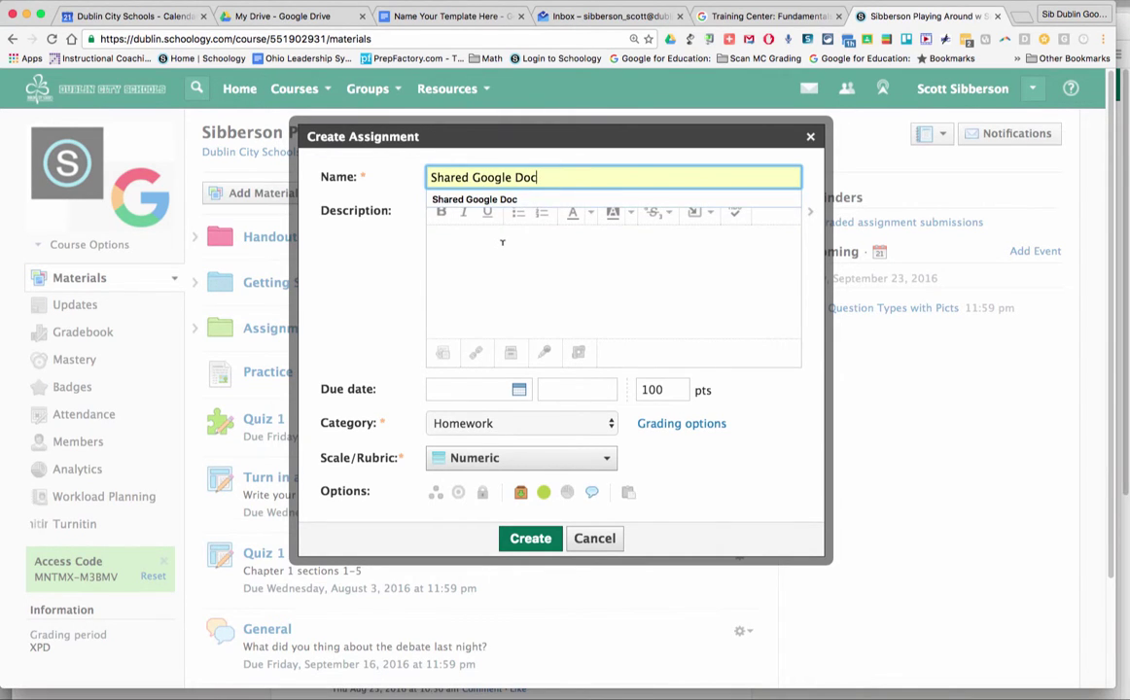
click(502, 243)
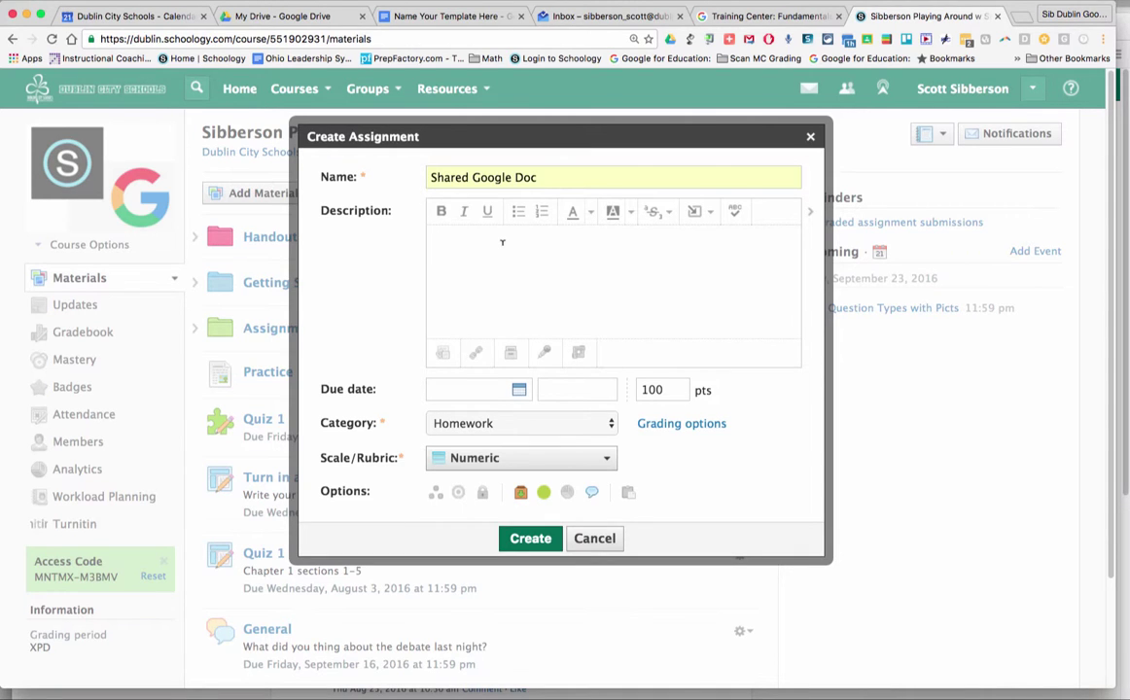
- Write the steps: click the link, make a copy, open Shared Settings, share so anyone with the link can edit
text(Click the link)
key(Return)
text(Make a cop)
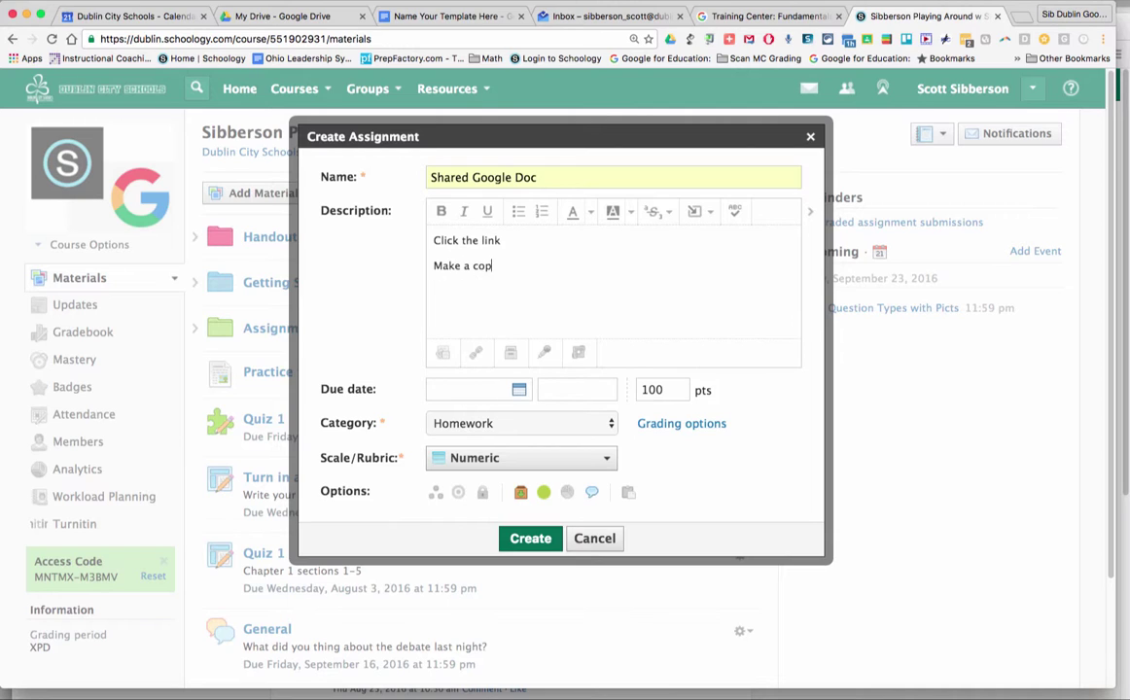
text(y - it will save into Drive )
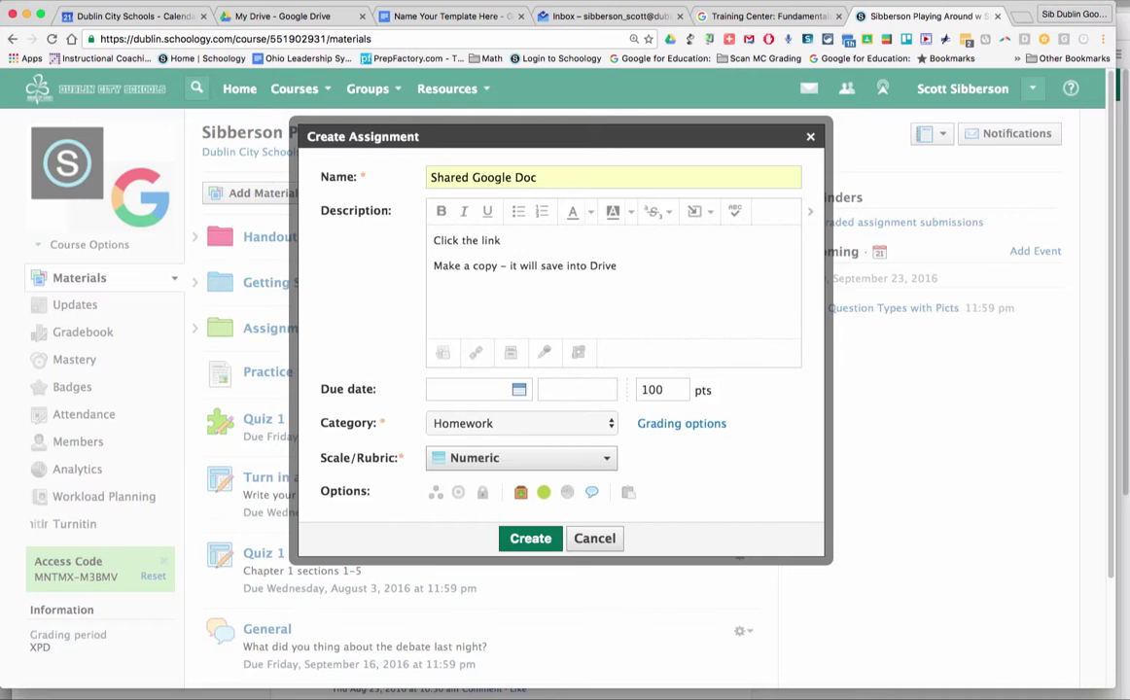
text(Open the document )
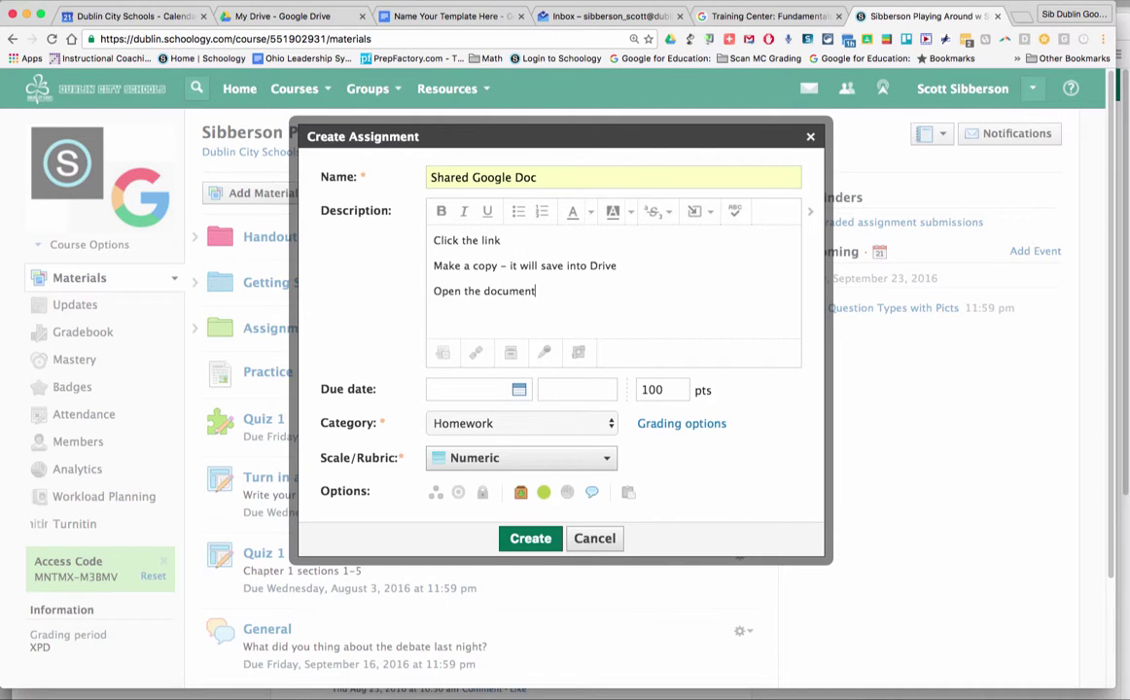
text(- Shared Settings)
key(Return)
text(Share )
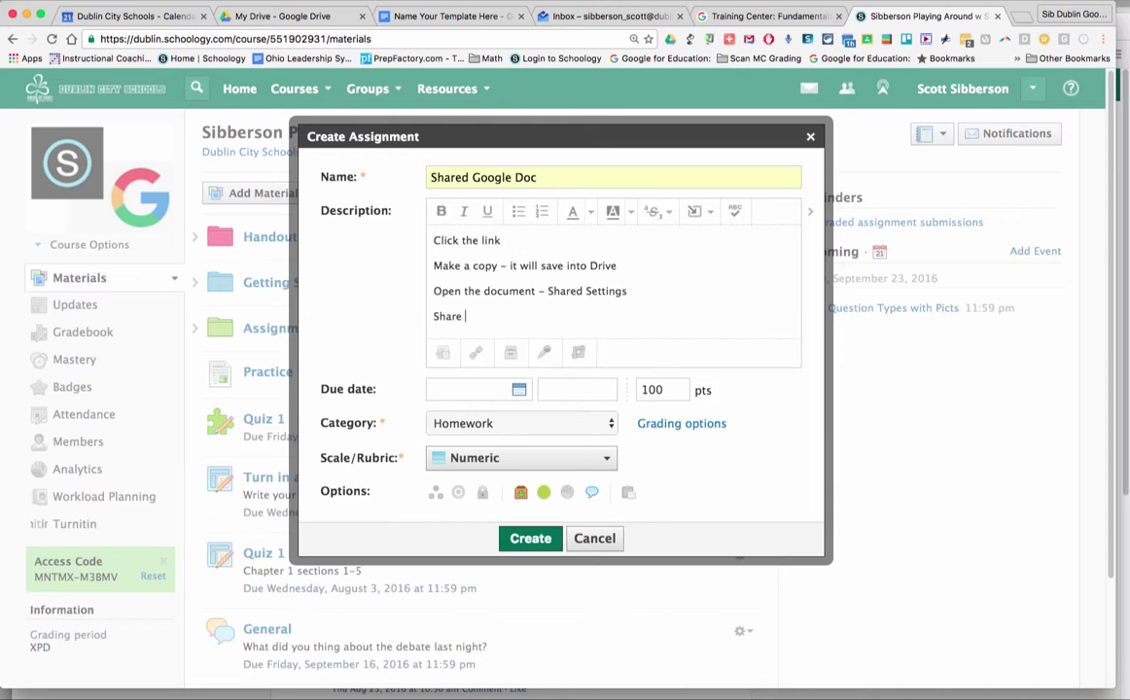
text(that anyone with the link)
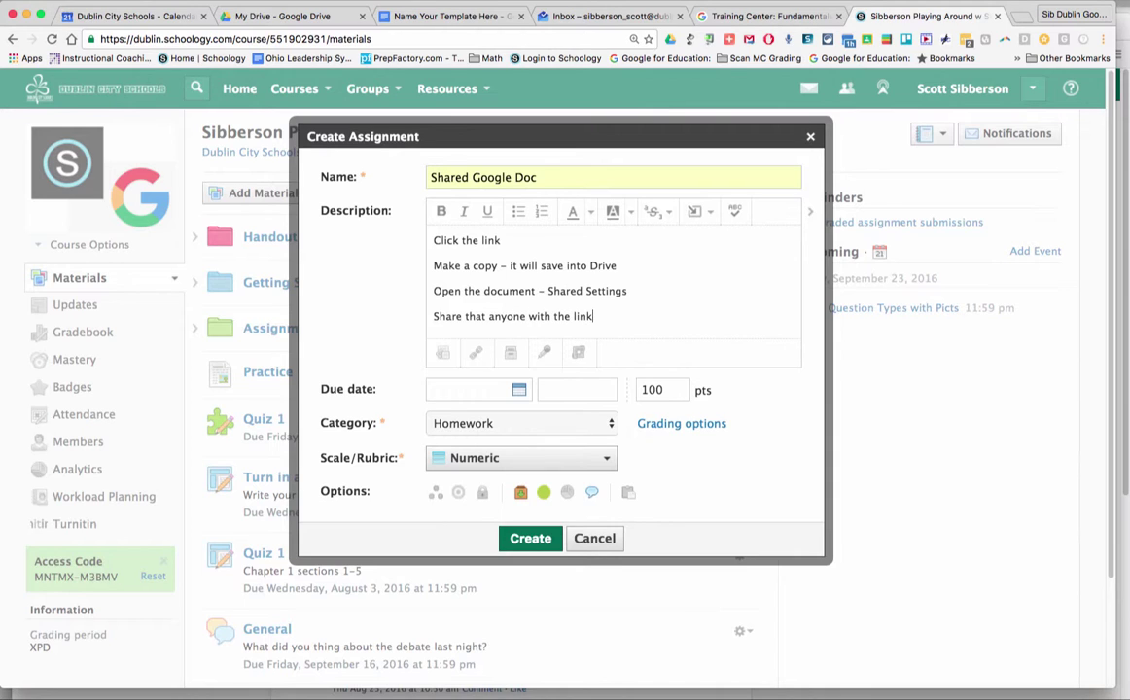
text( can edit)
click(475, 356)
- Attach the template URL ending in 'copy' instead of 'edit', titled 'Click this Link to make a COPY'
click(545, 242)
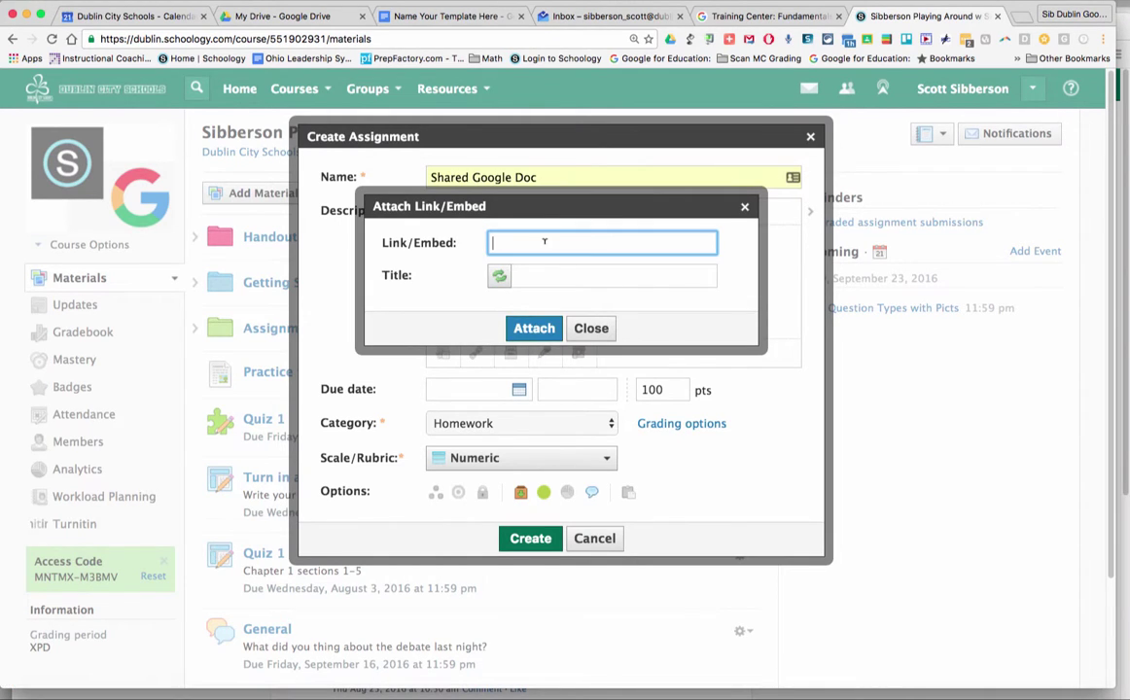
key(super+v)
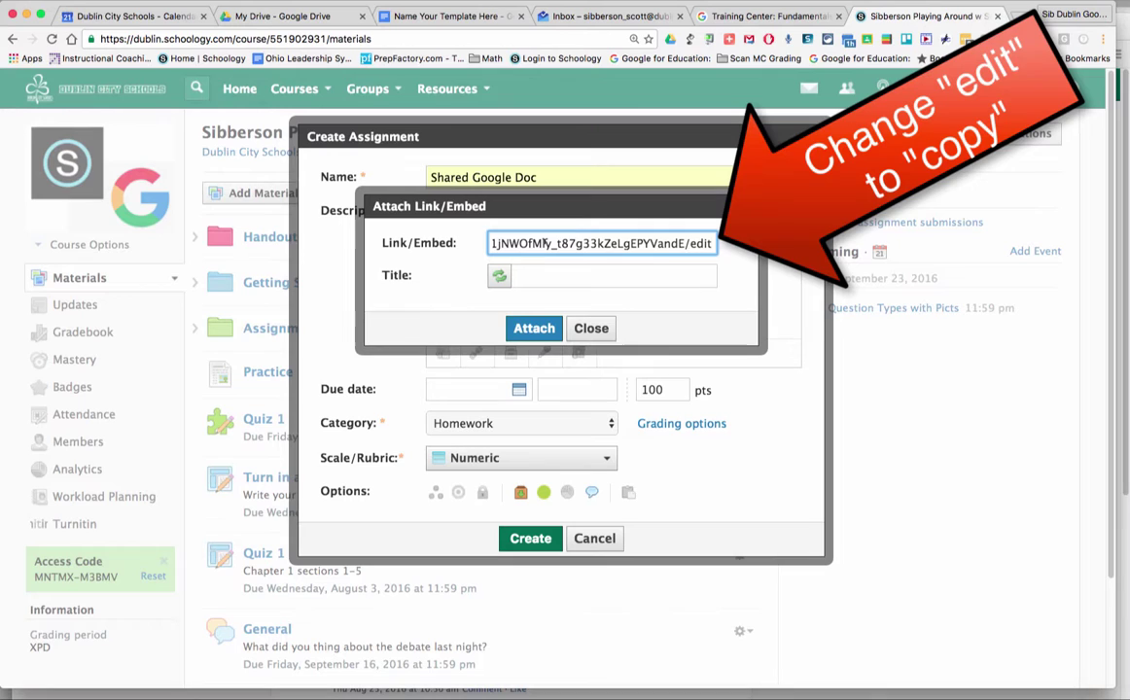
key(BackSpace)
key(BackSpace)
key(BackSpace)
key(BackSpace)
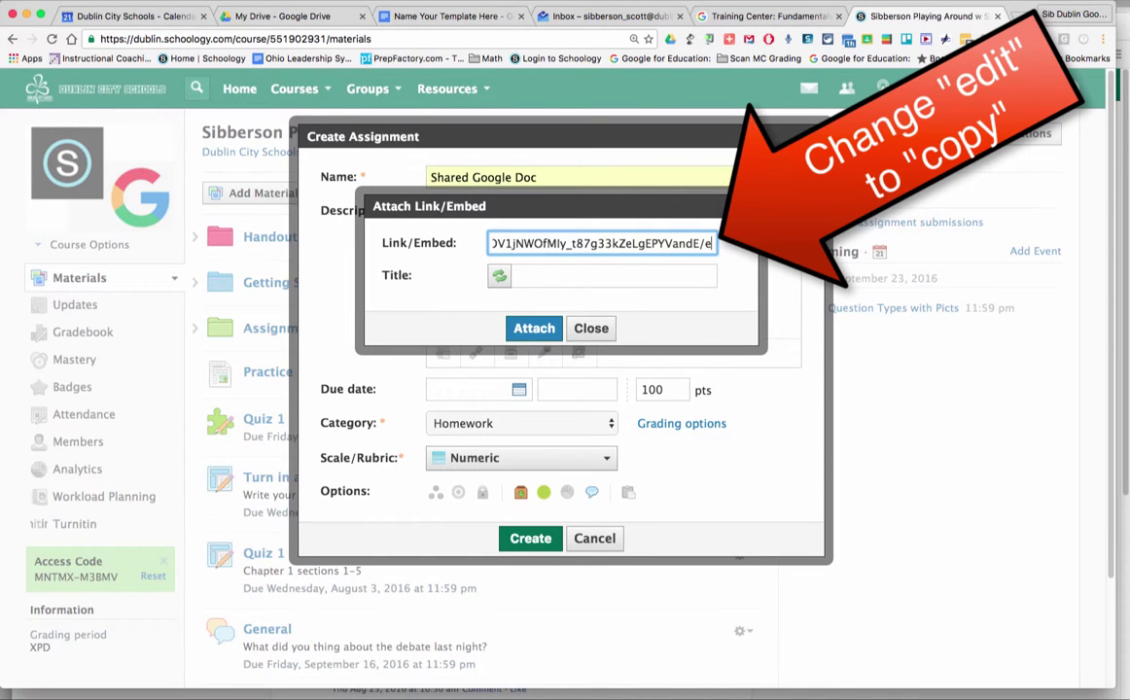
text(copy)
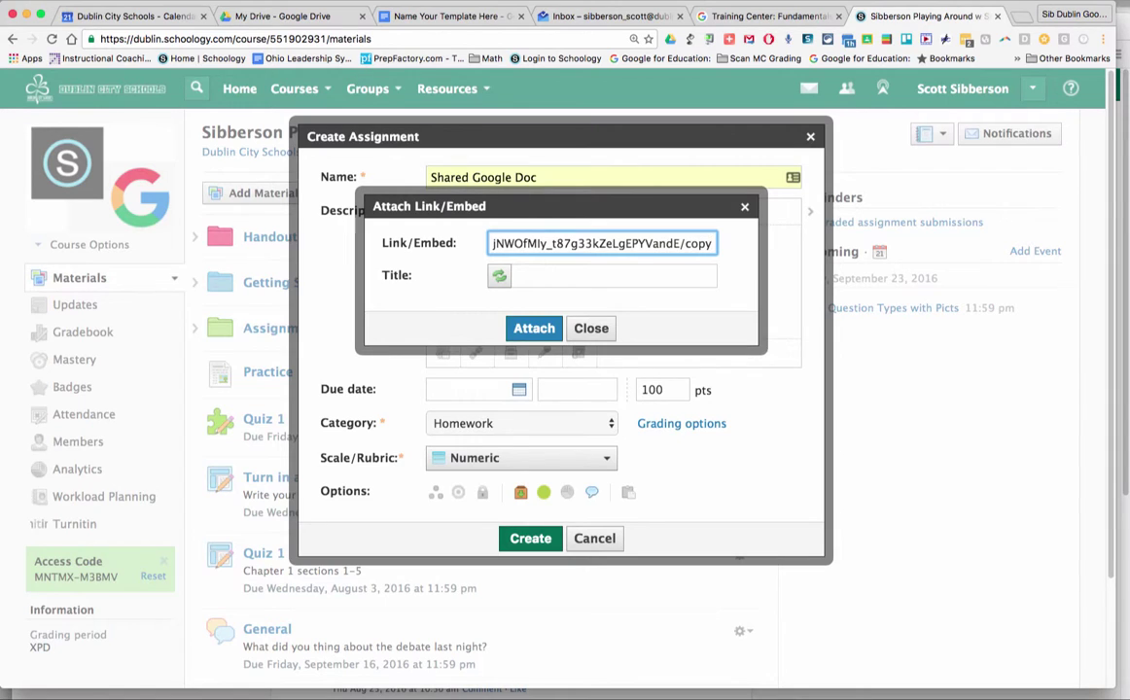
click(563, 274)
text(Click this )
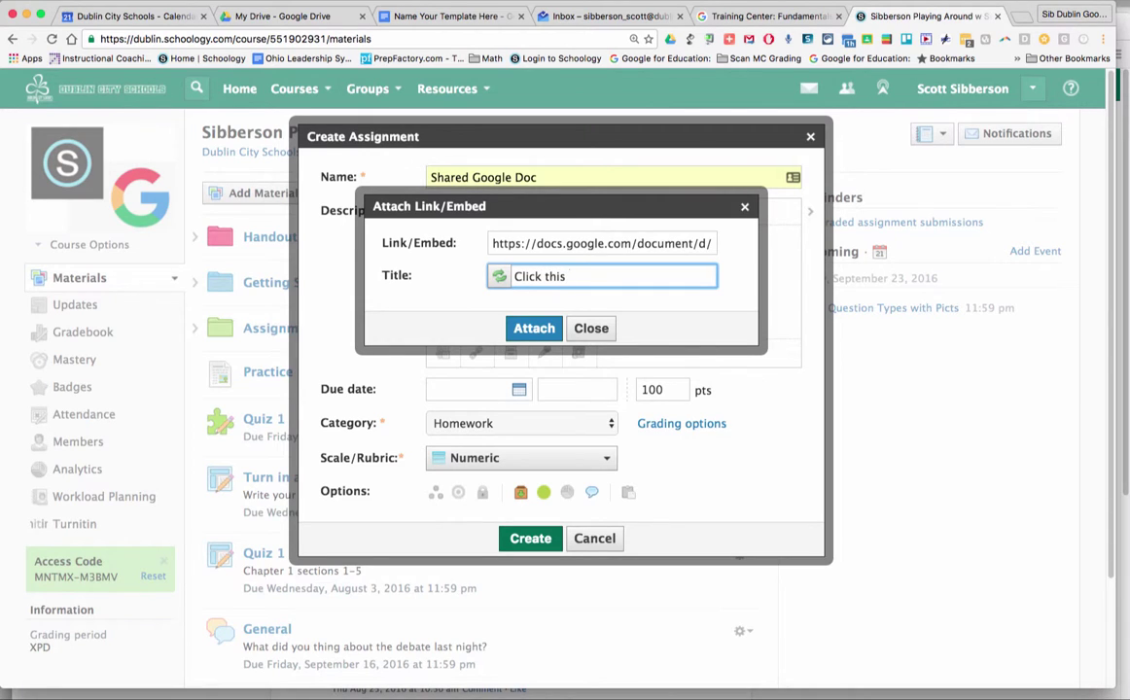
text(Link to make a COPY)
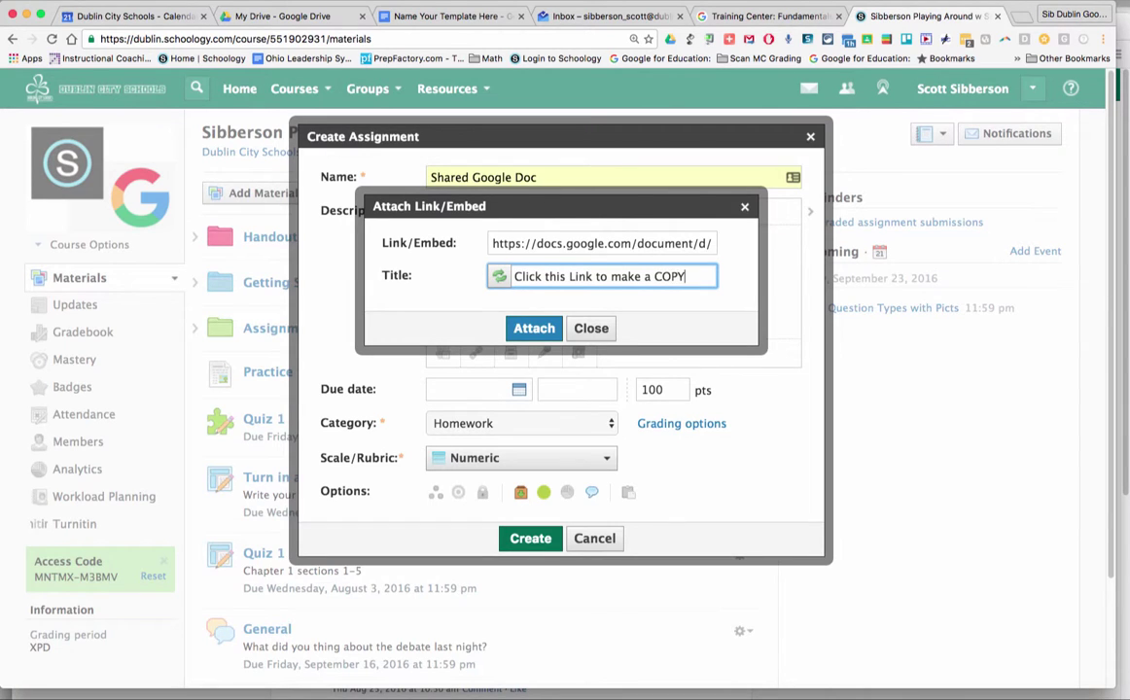
click(533, 329)
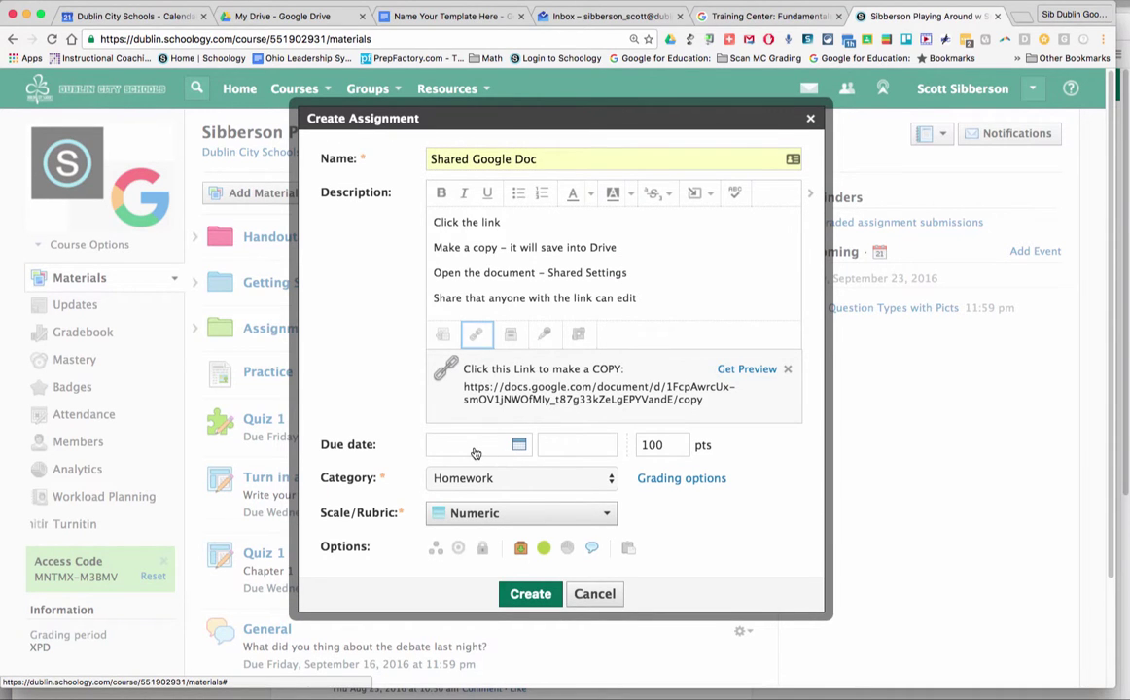
- Set the due date to September 23 and points to 0, then create the assignment
click(511, 445)
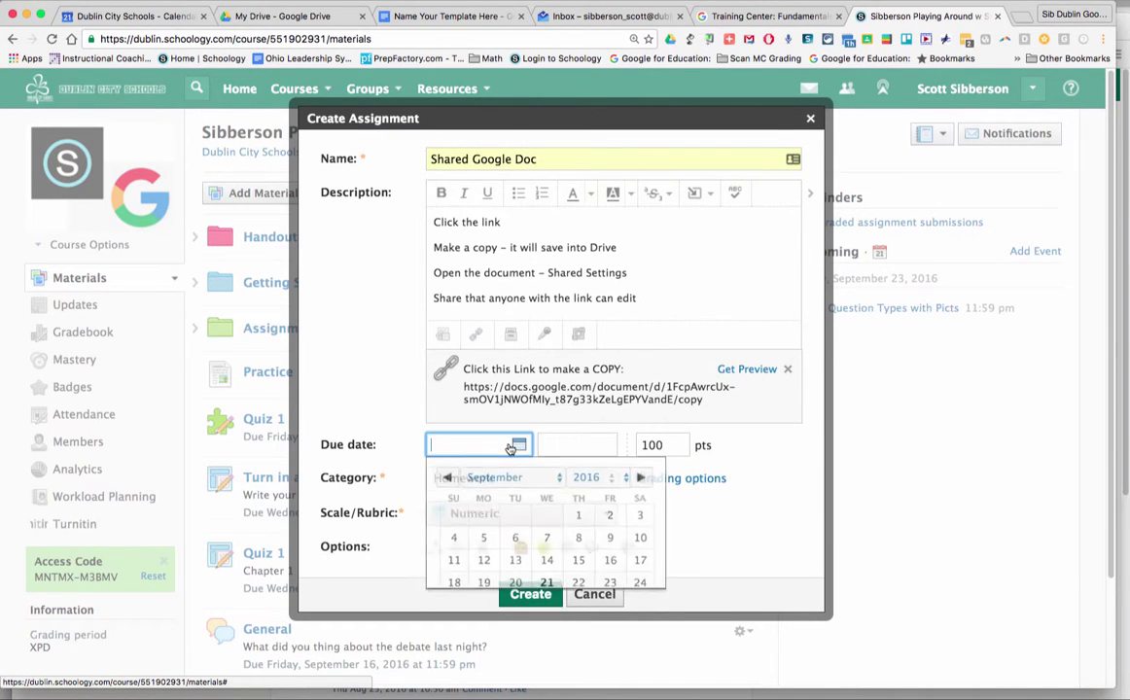
click(611, 583)
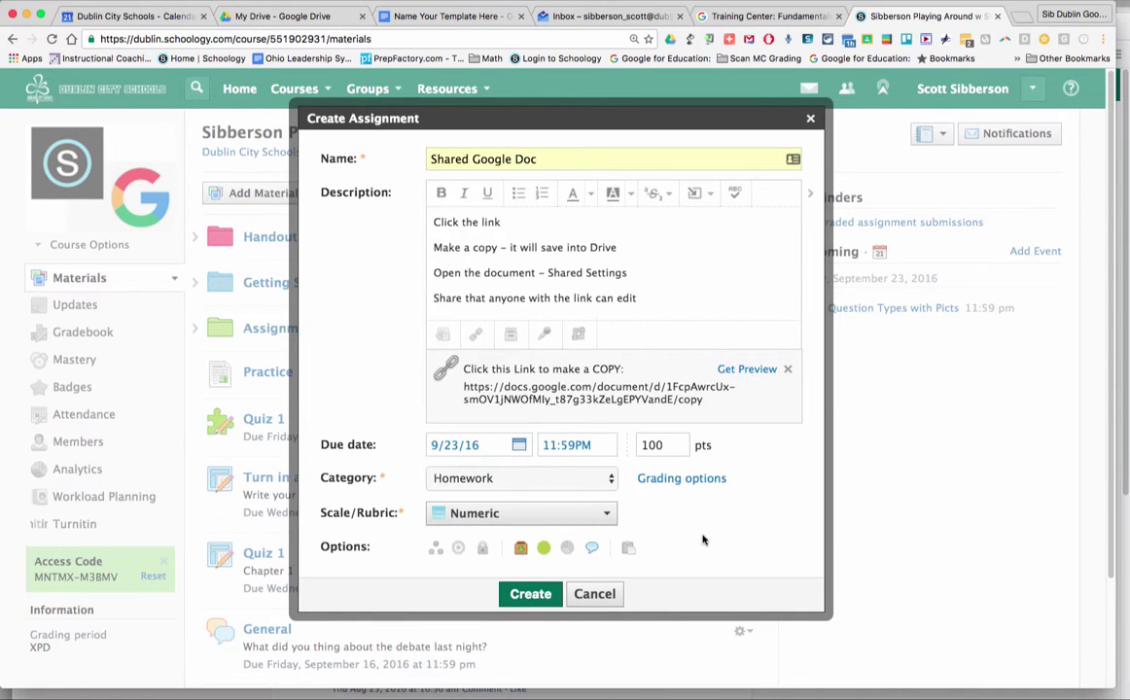
click(671, 444)
drag(672, 443, 635, 443)
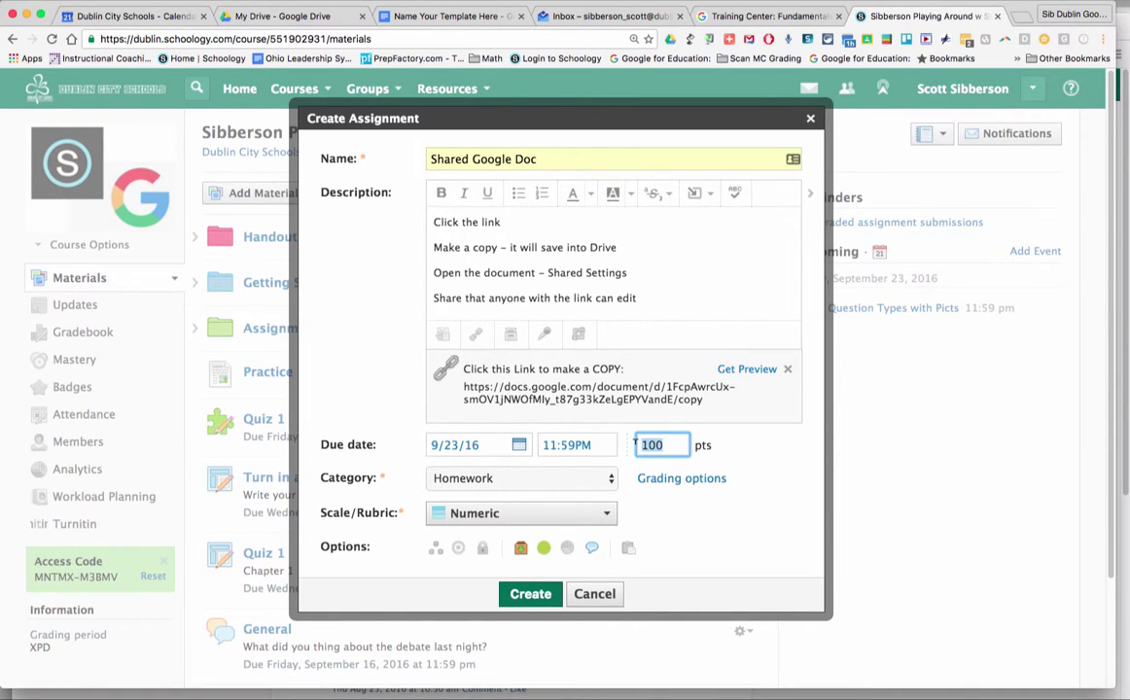
text(0)
click(779, 472)
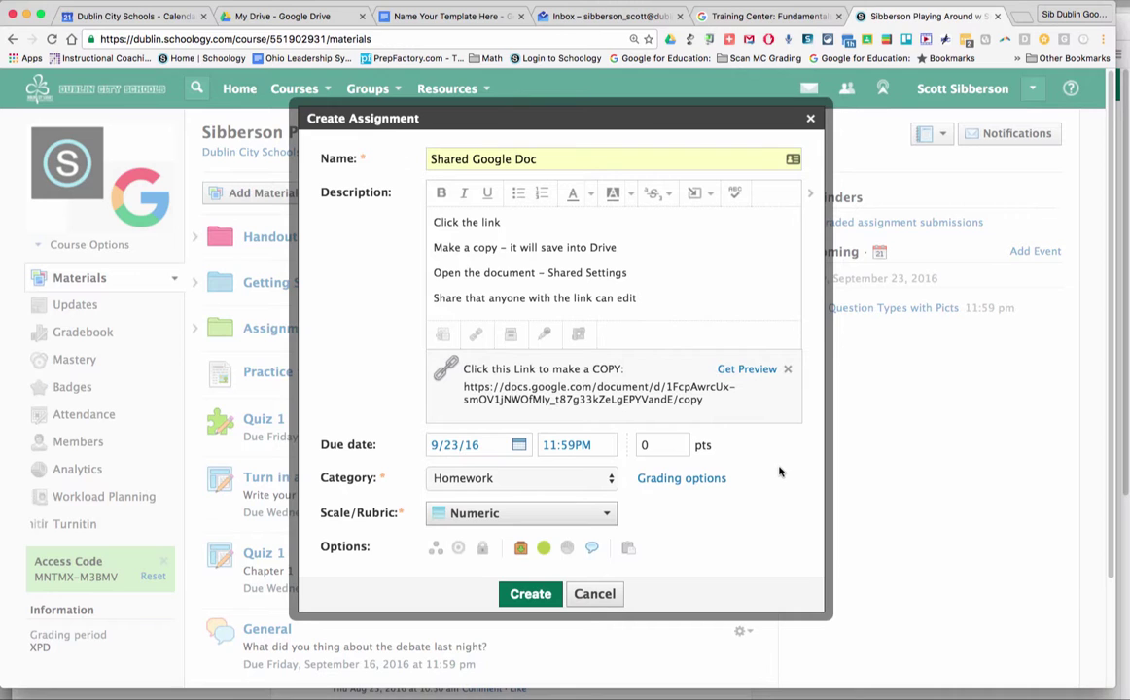
click(529, 595)
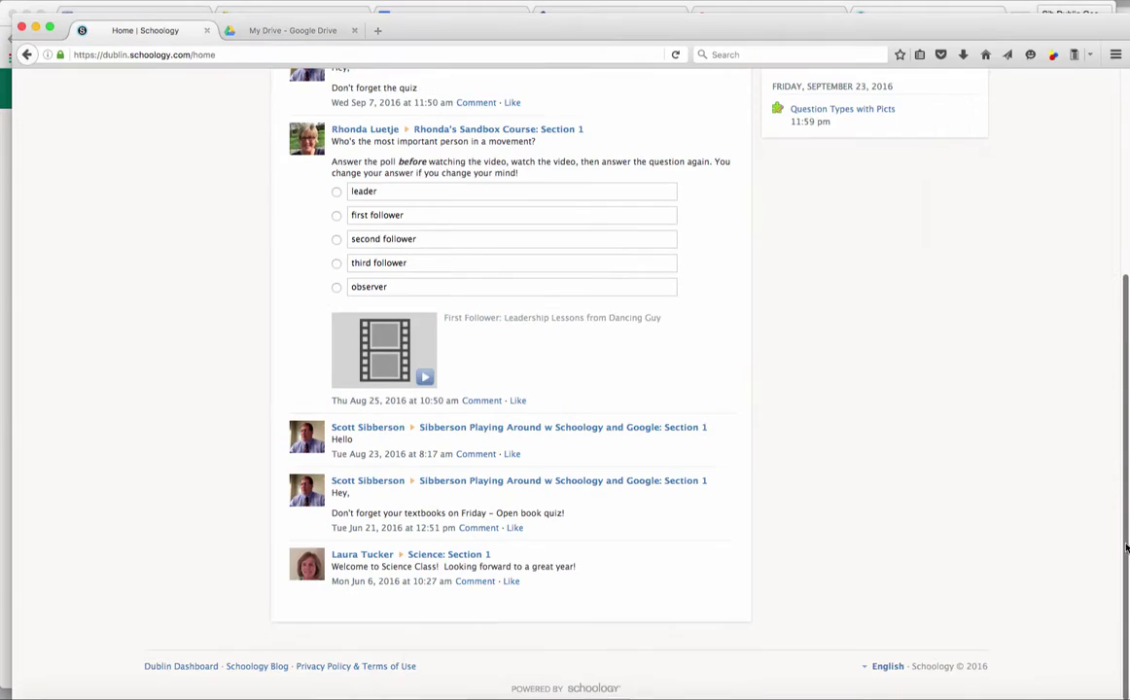
- In the student account, reload the home feed and open the Schoology and Google training course
scroll(761, 406, up, 1)
scroll(761, 407, up, 5)
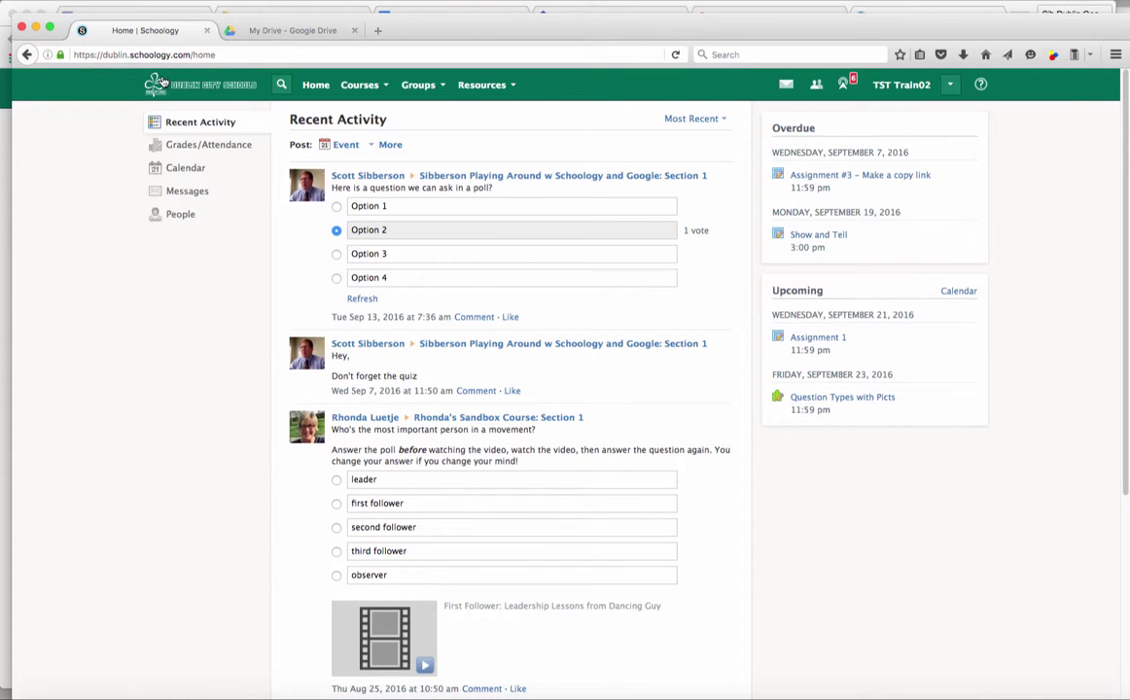
click(676, 55)
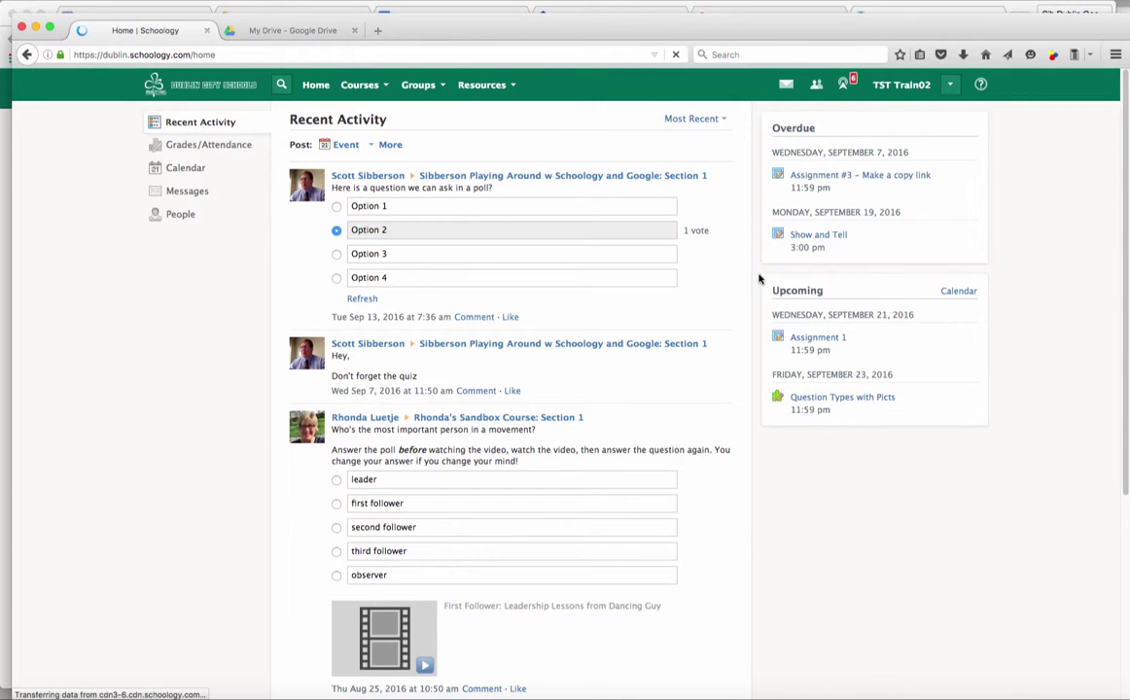
click(361, 85)
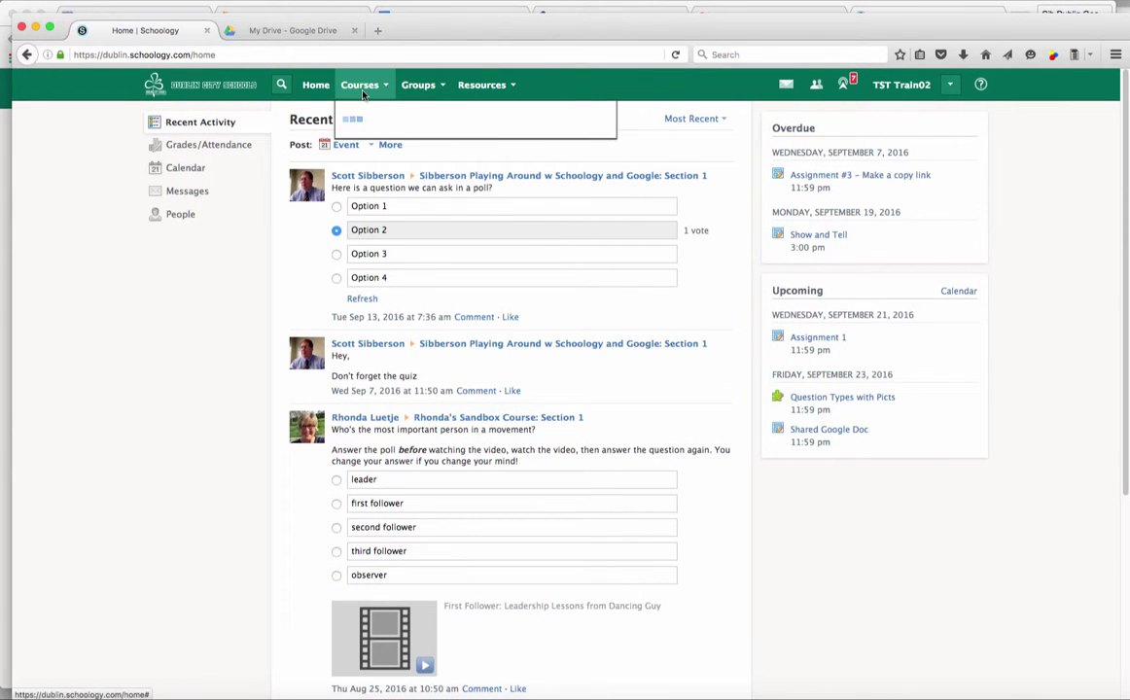
click(405, 213)
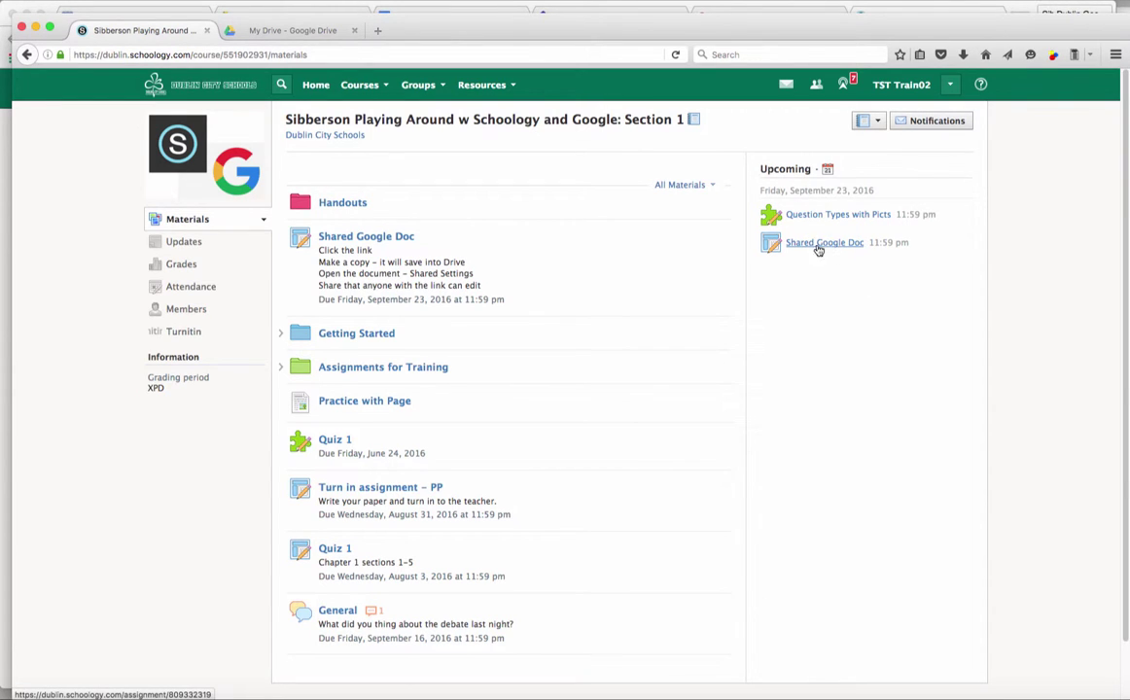
- Open Shared Google Doc and follow 'Click this Link to make a COPY' to copy the template
click(385, 241)
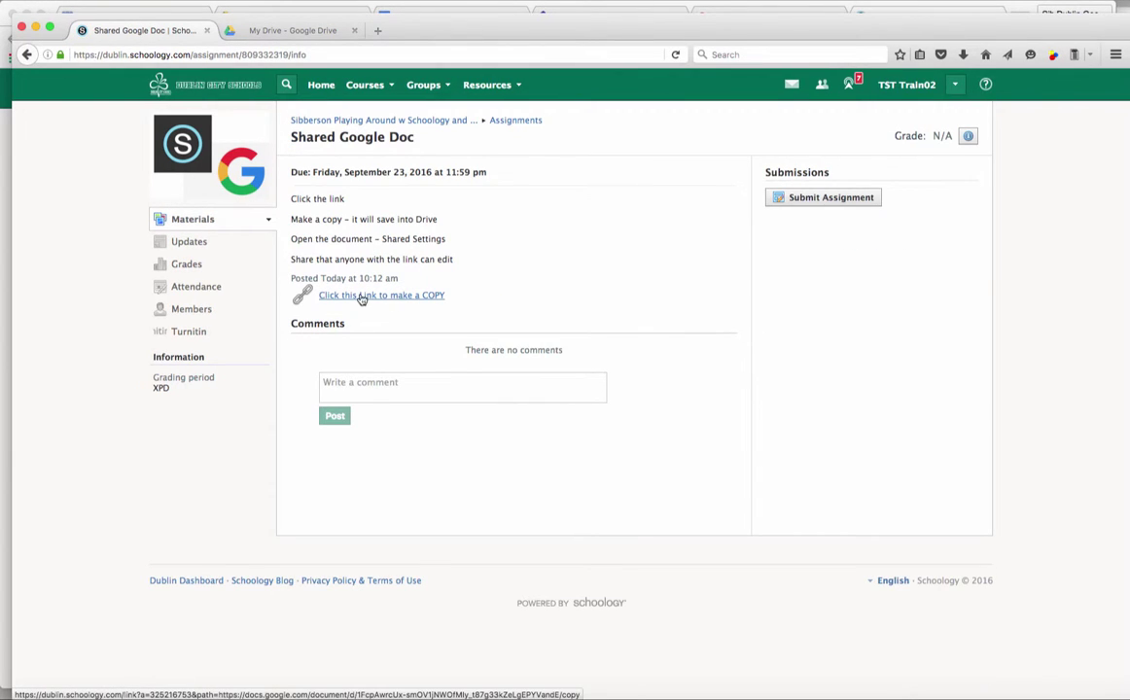
click(387, 298)
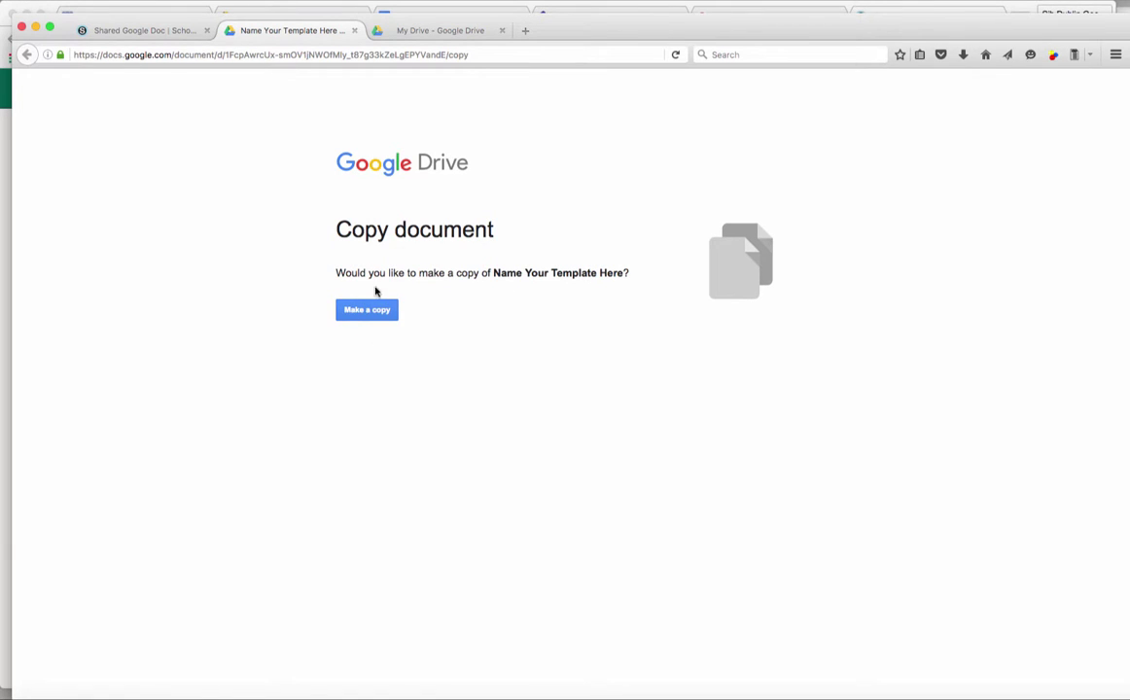
click(369, 311)
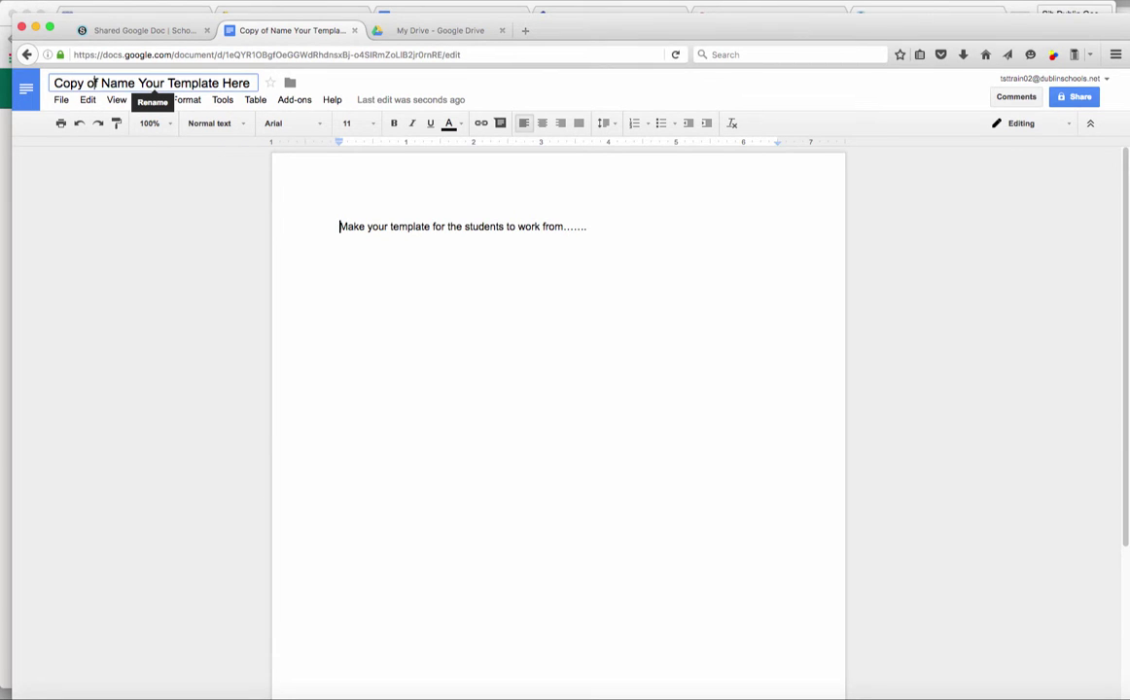
- Replace 'Copy of' with the student's surname and make the doc editable by anyone with the link
drag(98, 83, 56, 82)
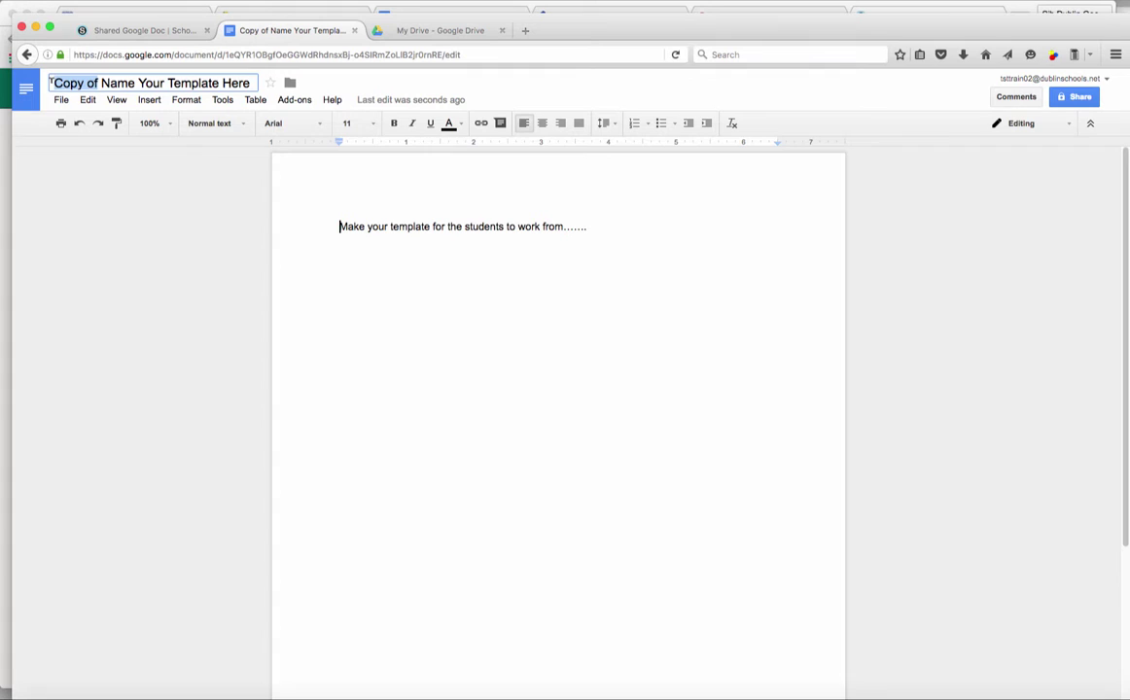
text(Sibberson )
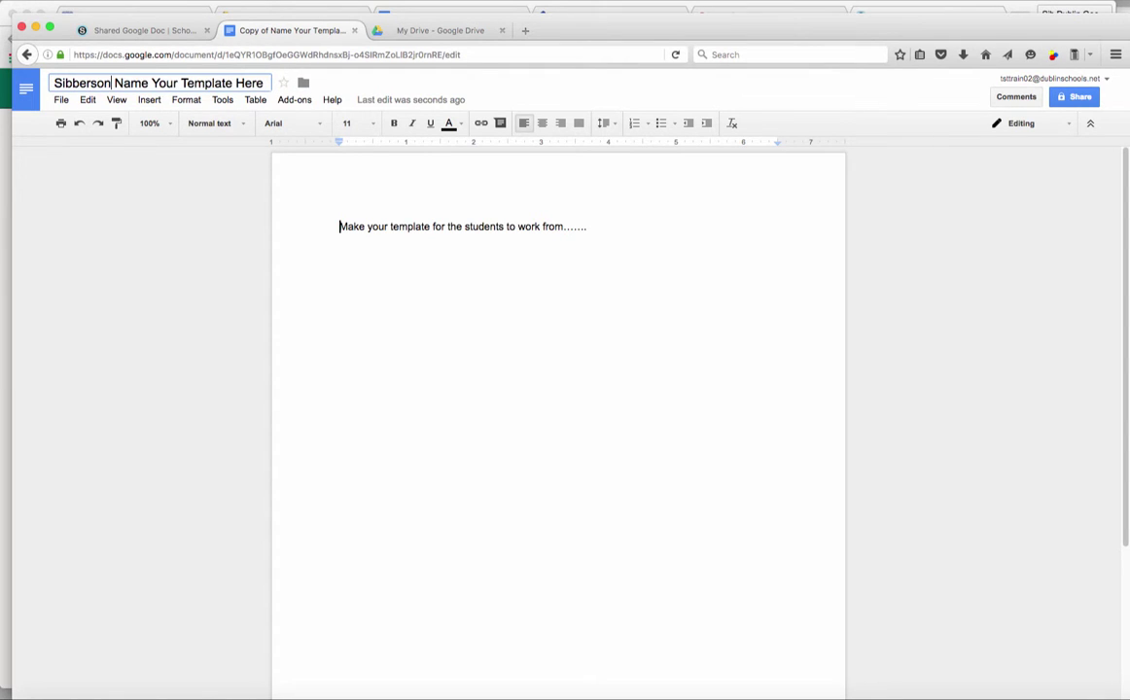
text(-)
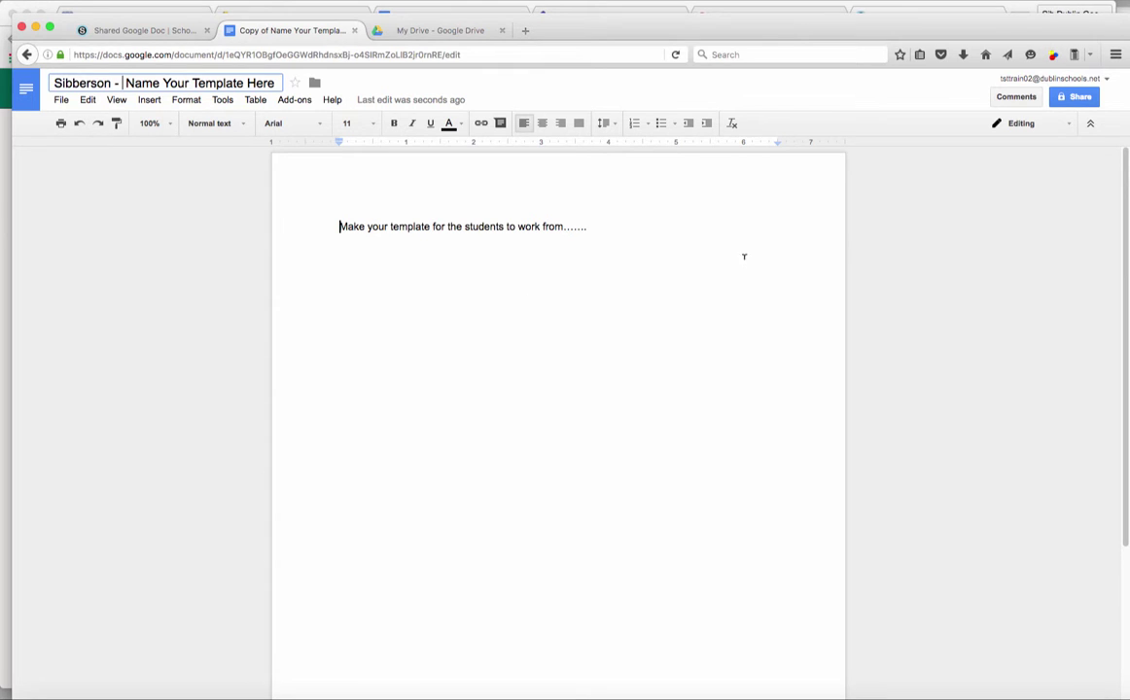
click(1075, 98)
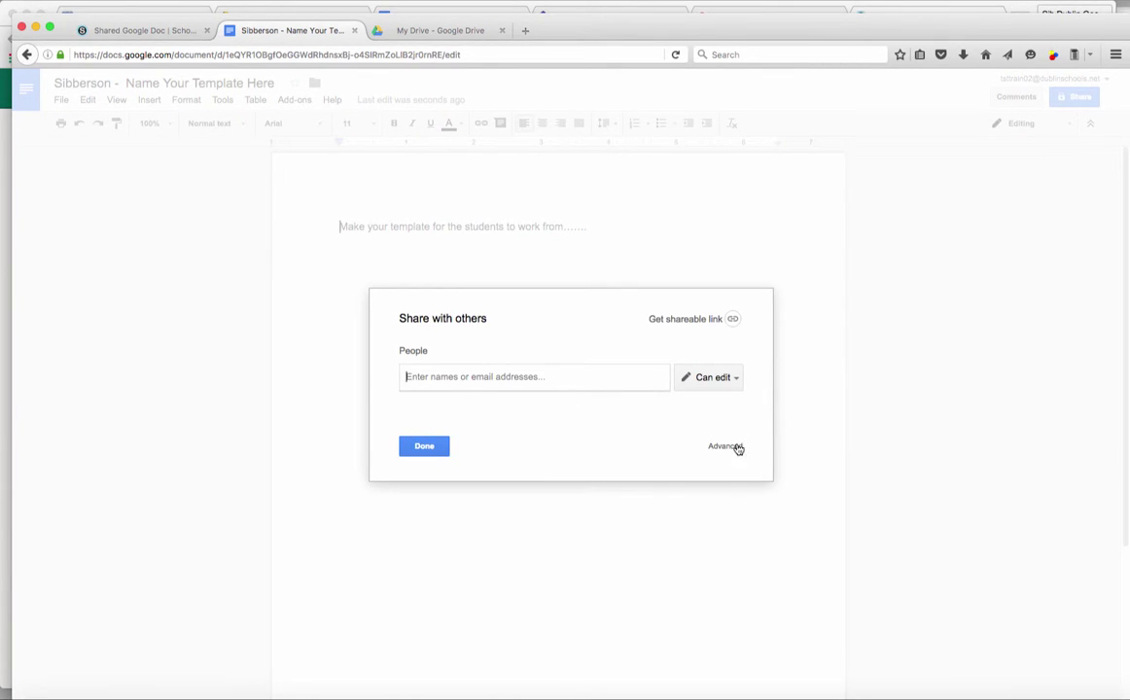
click(736, 448)
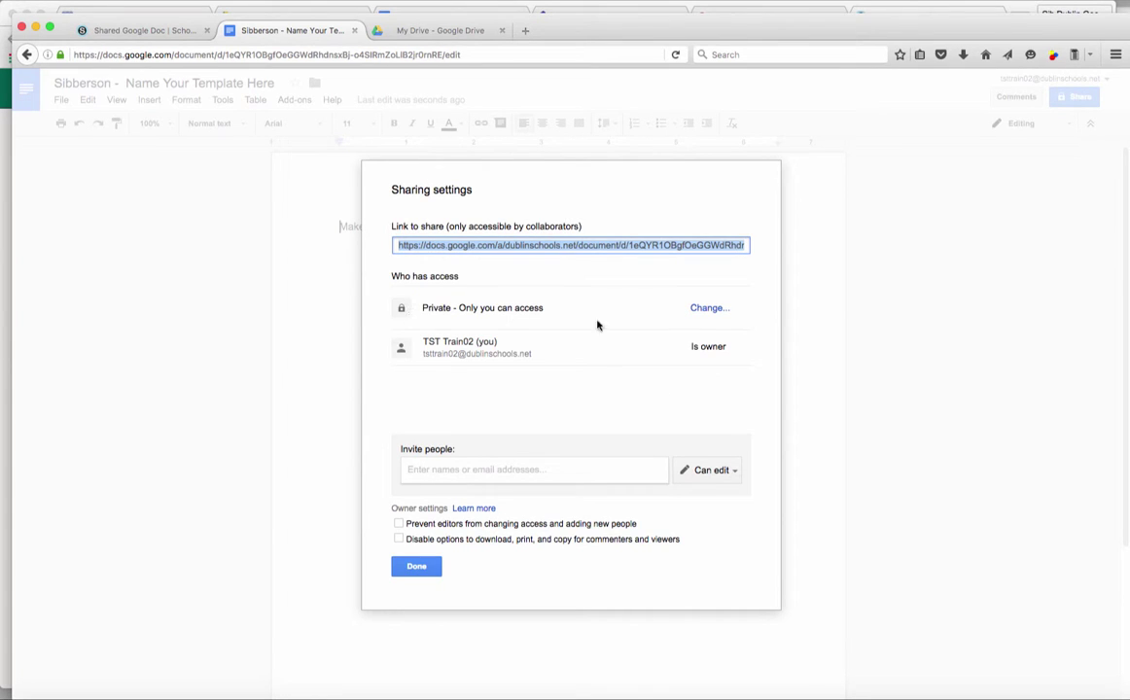
click(704, 309)
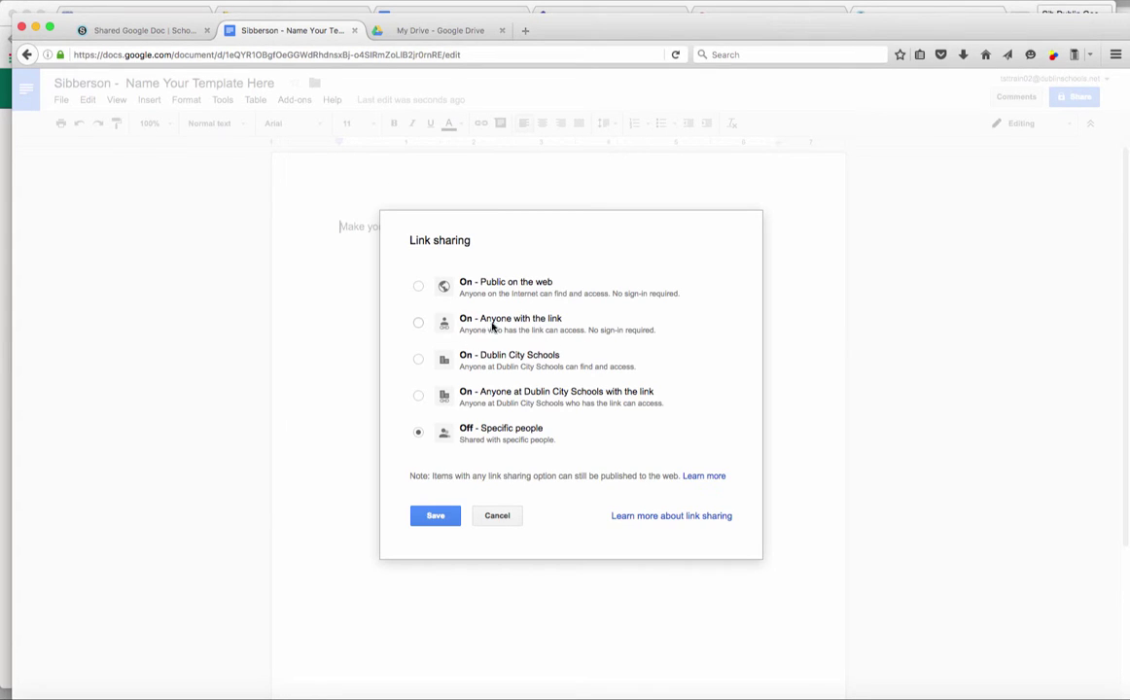
click(418, 324)
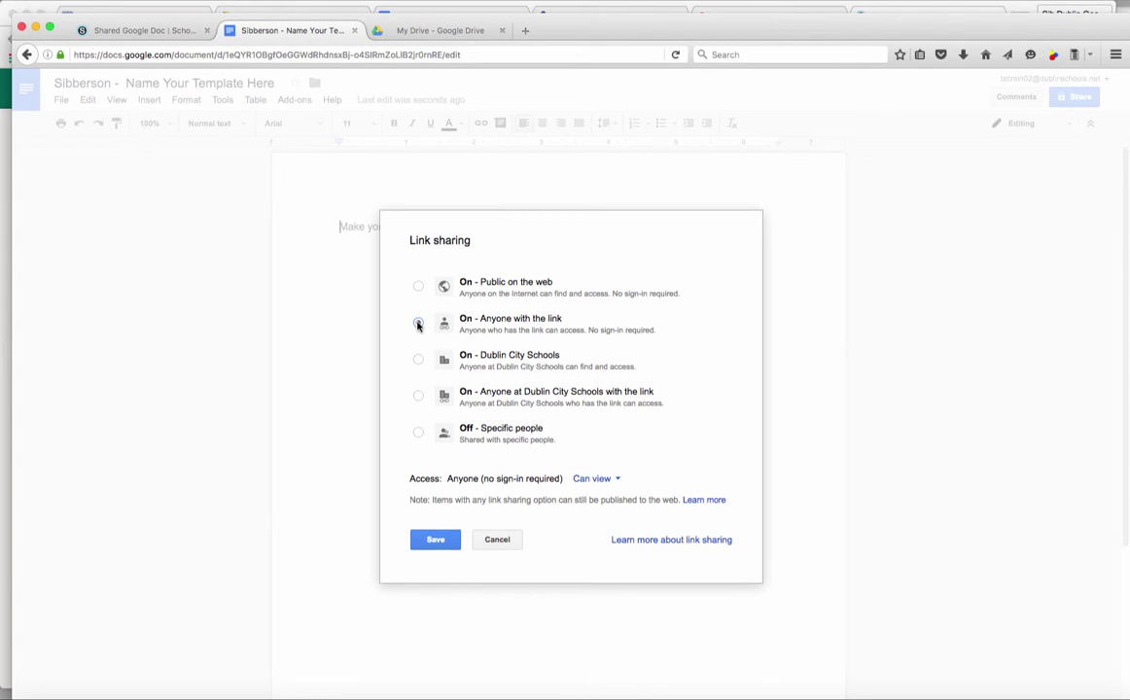
click(603, 480)
click(612, 503)
click(431, 542)
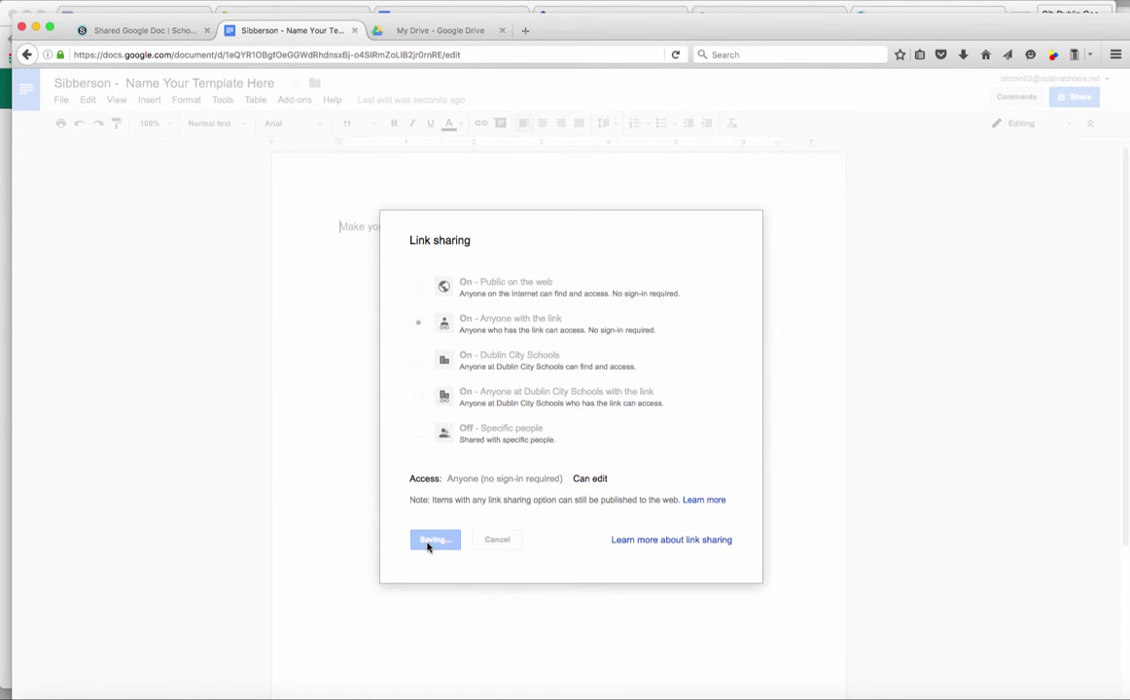
click(410, 568)
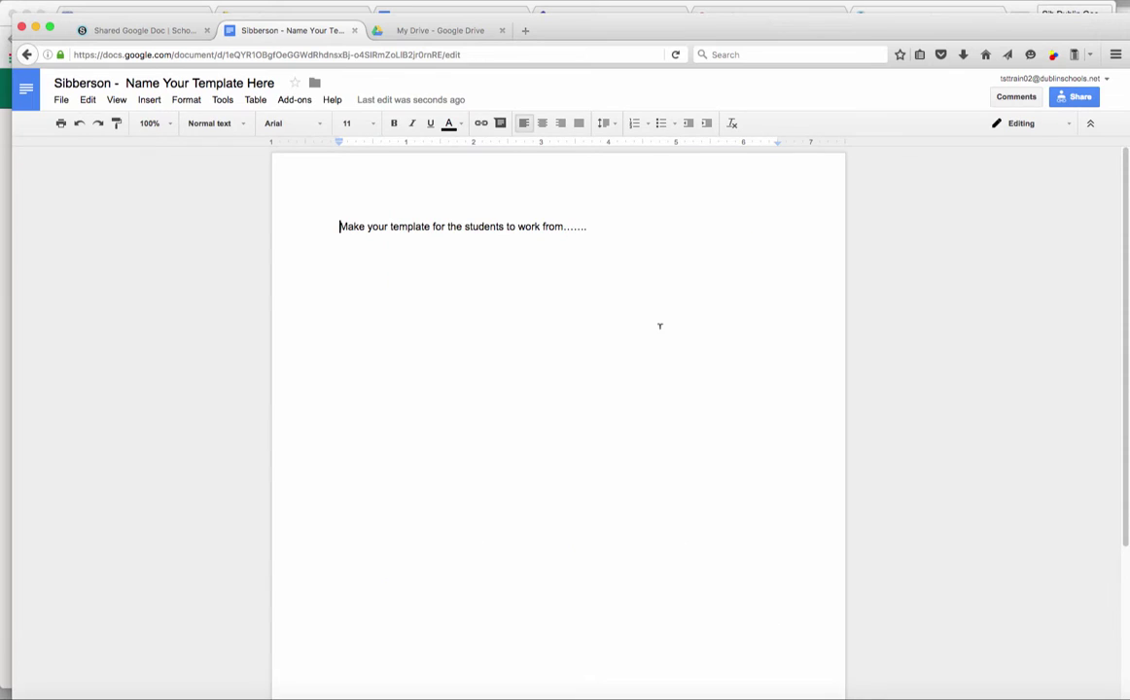
- Paste the copy's Google Docs address into a text submission, hyperlink it, and submit
click(486, 53)
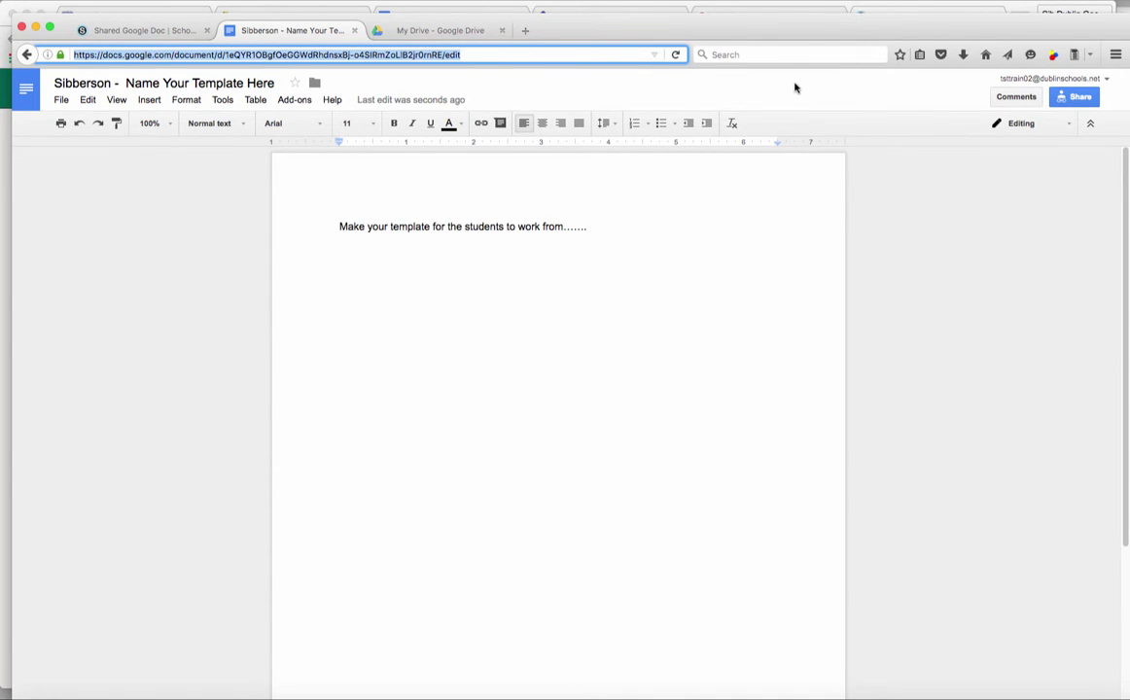
click(146, 30)
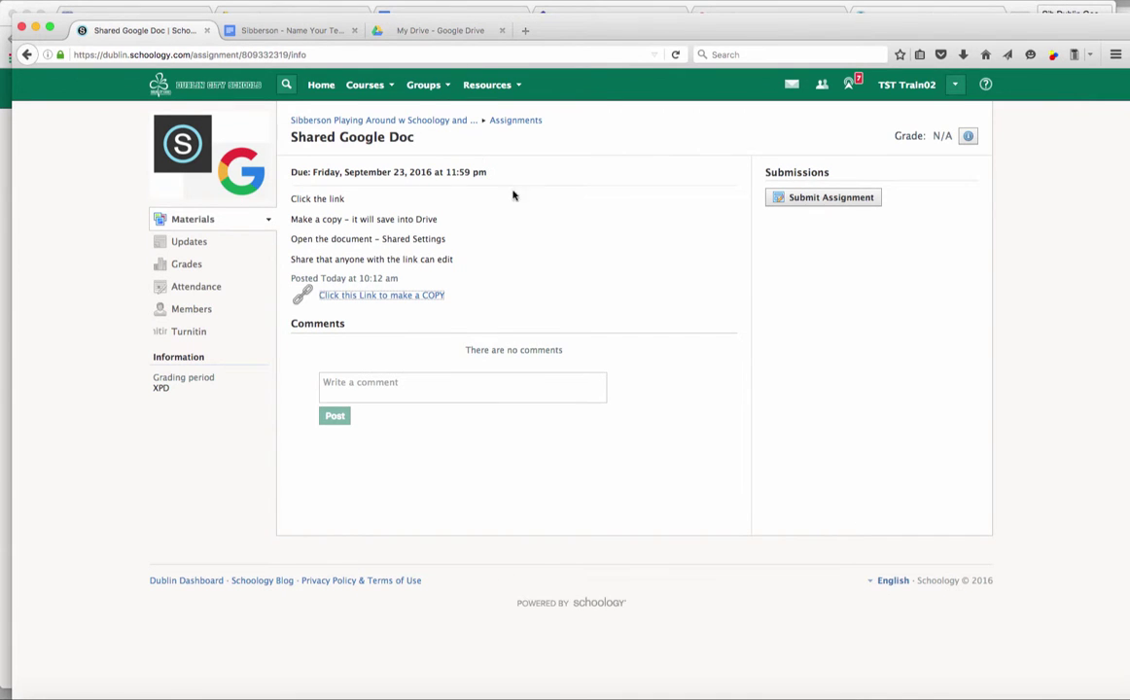
click(816, 198)
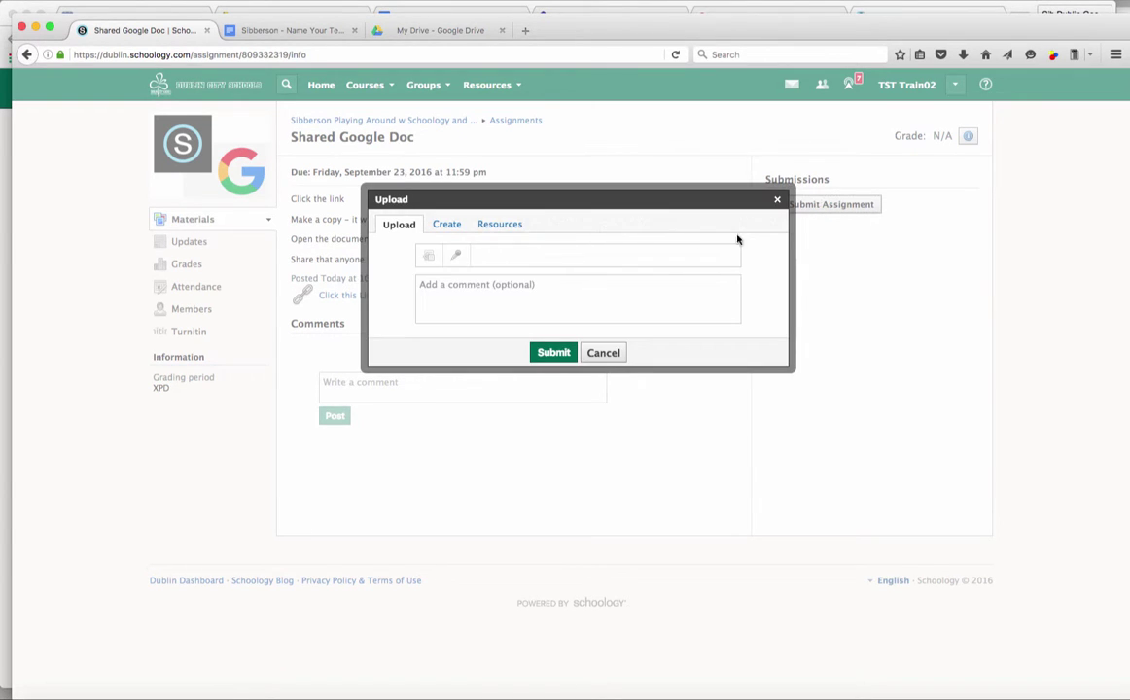
click(448, 230)
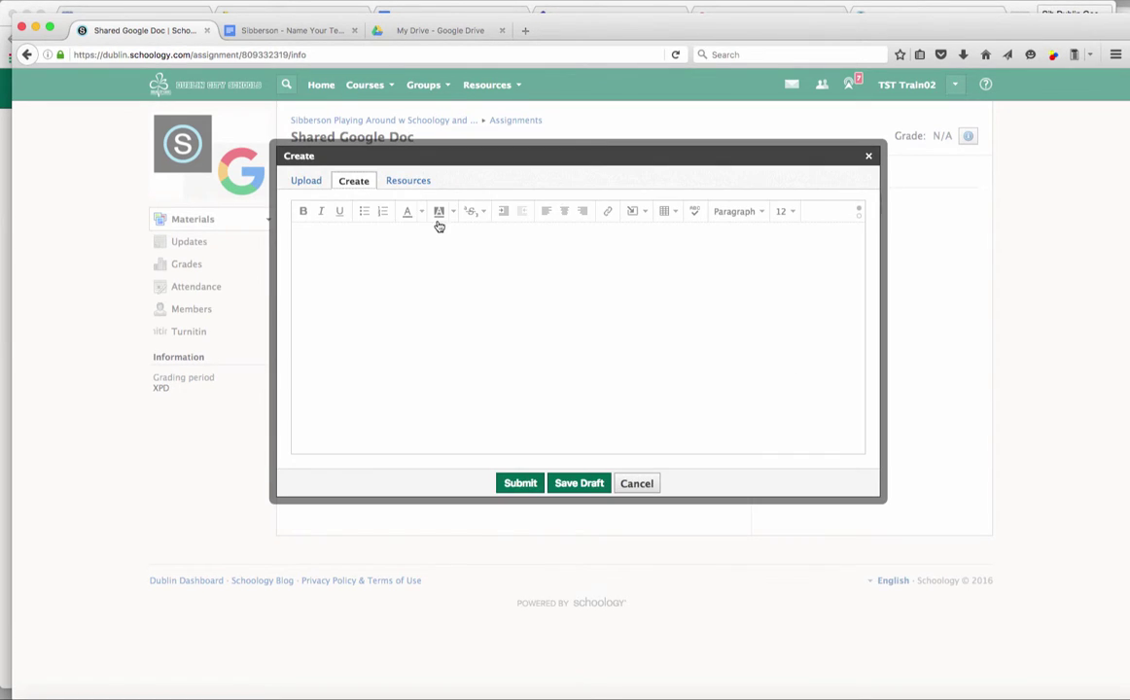
click(343, 246)
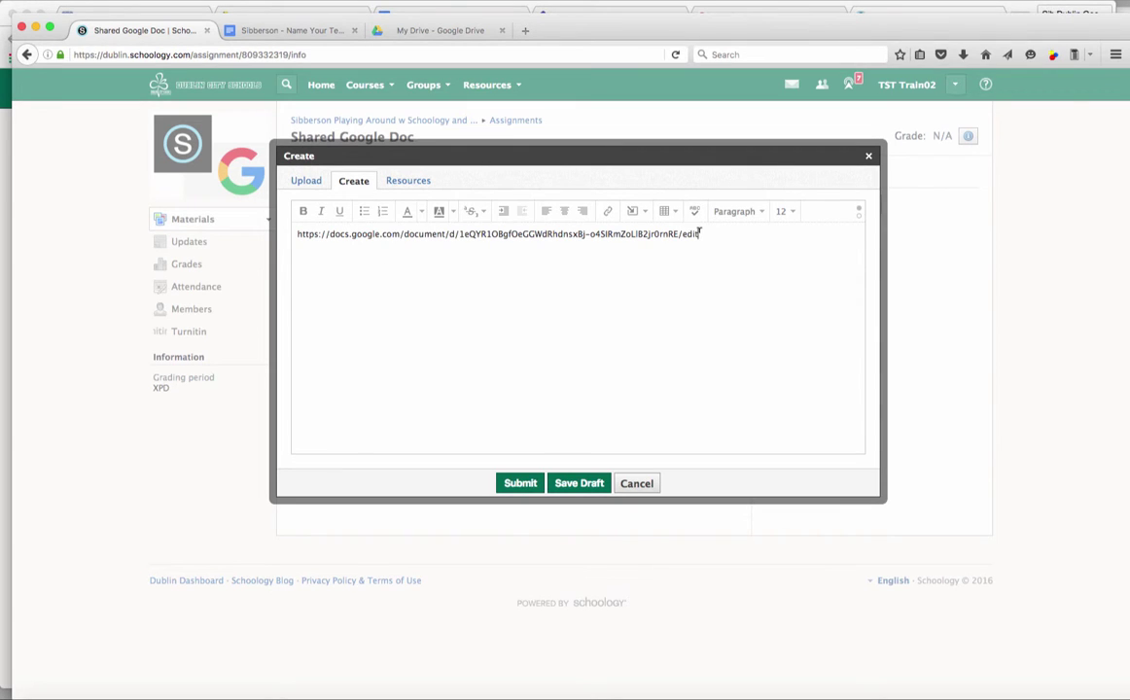
drag(703, 233, 296, 235)
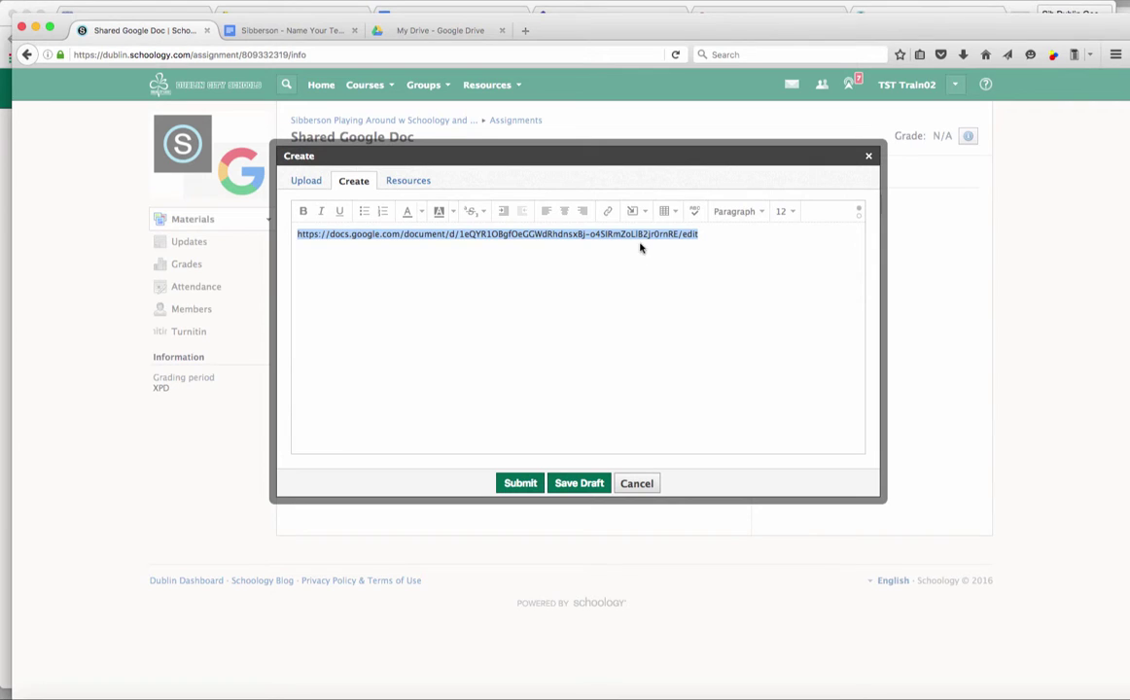
click(608, 214)
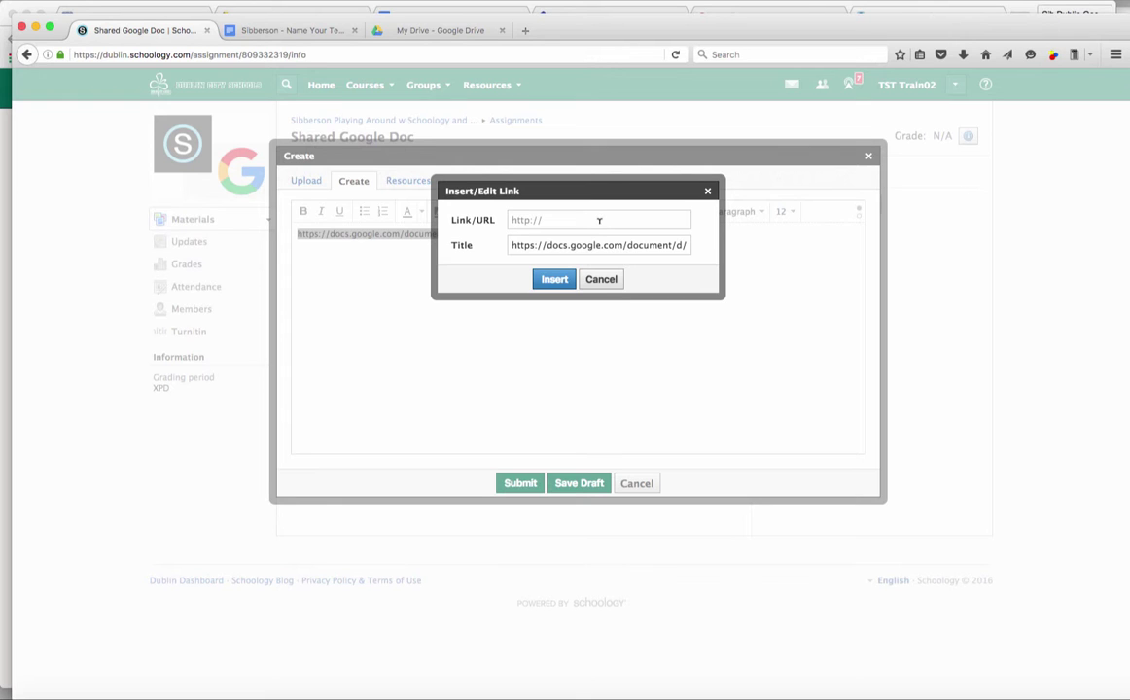
key(super+v)
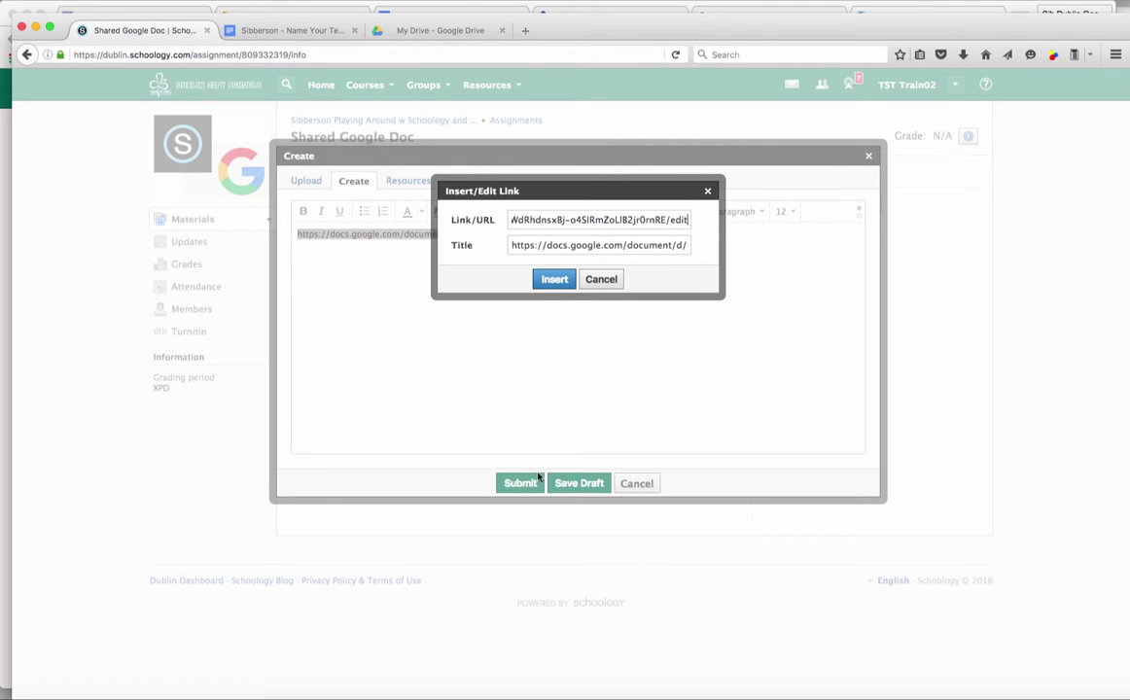
click(554, 280)
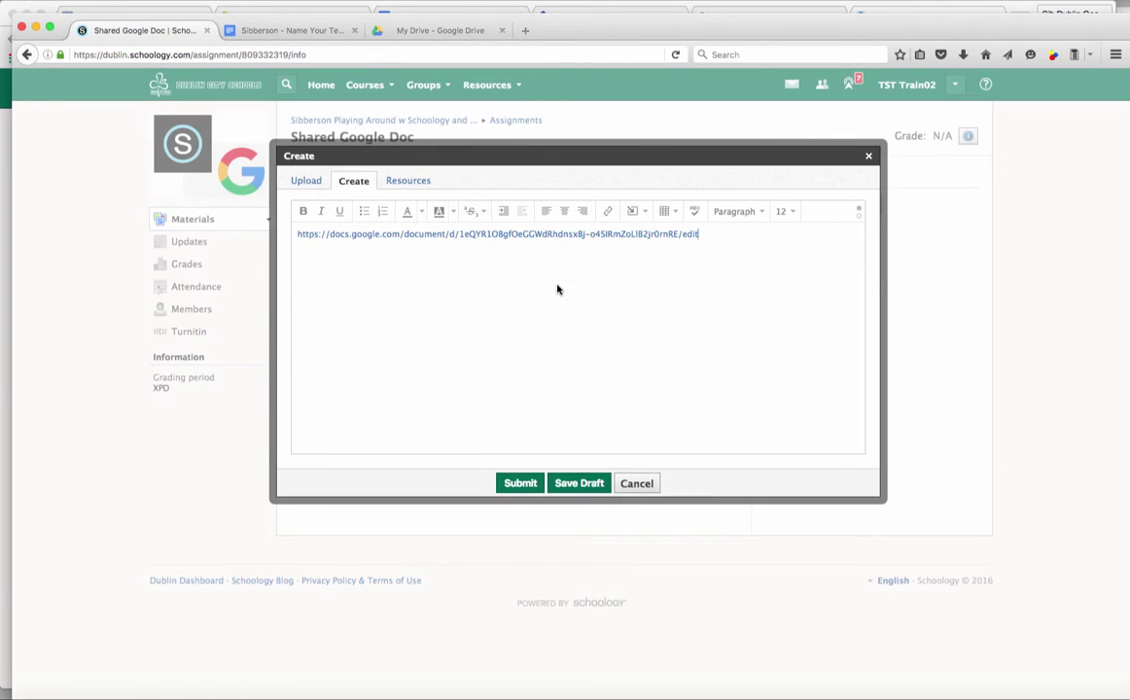
click(520, 484)
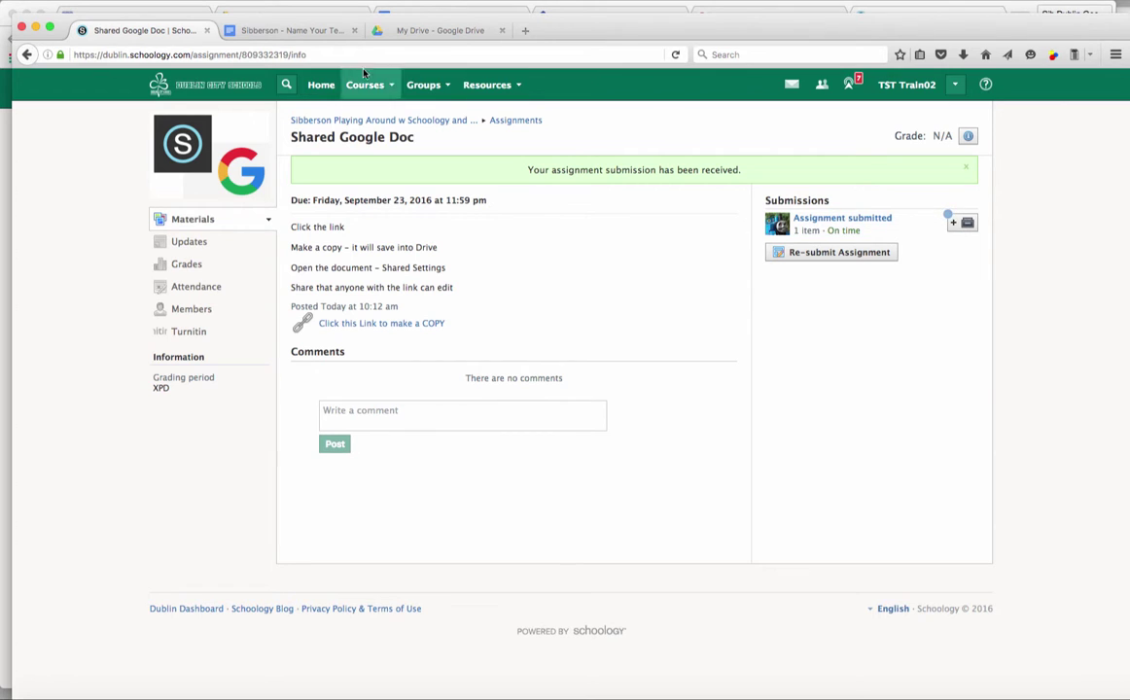
- As the teacher, open the student's Needs Grading submission for the Shared Google Doc assignment from the ungraded list
click(764, 9)
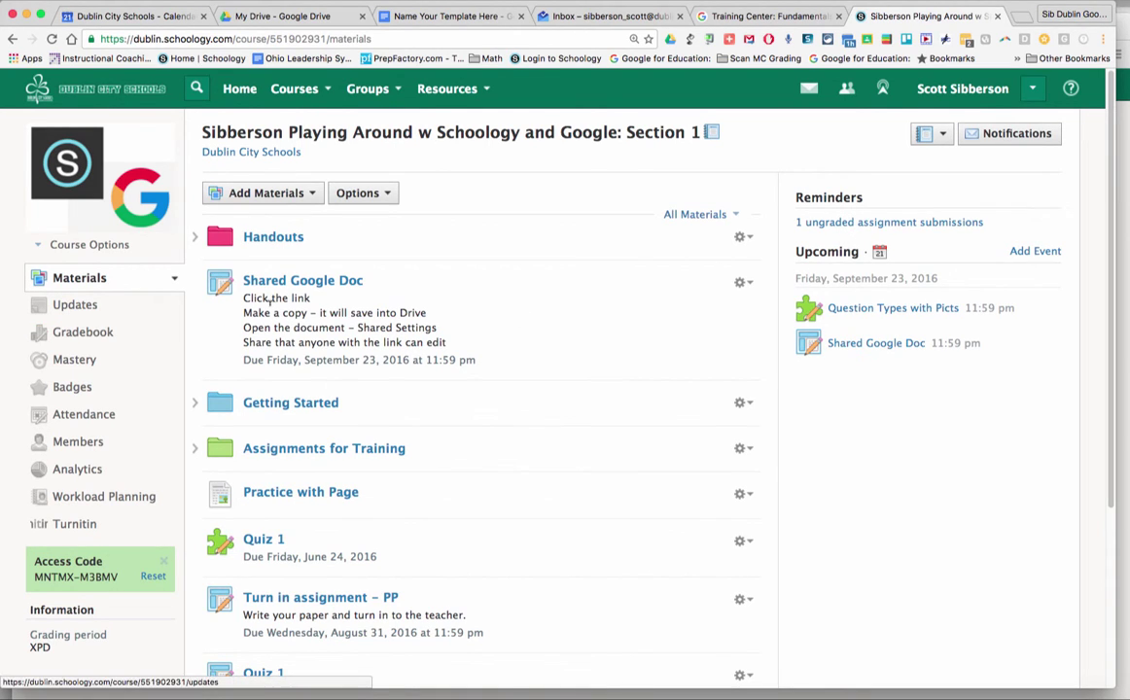
click(880, 222)
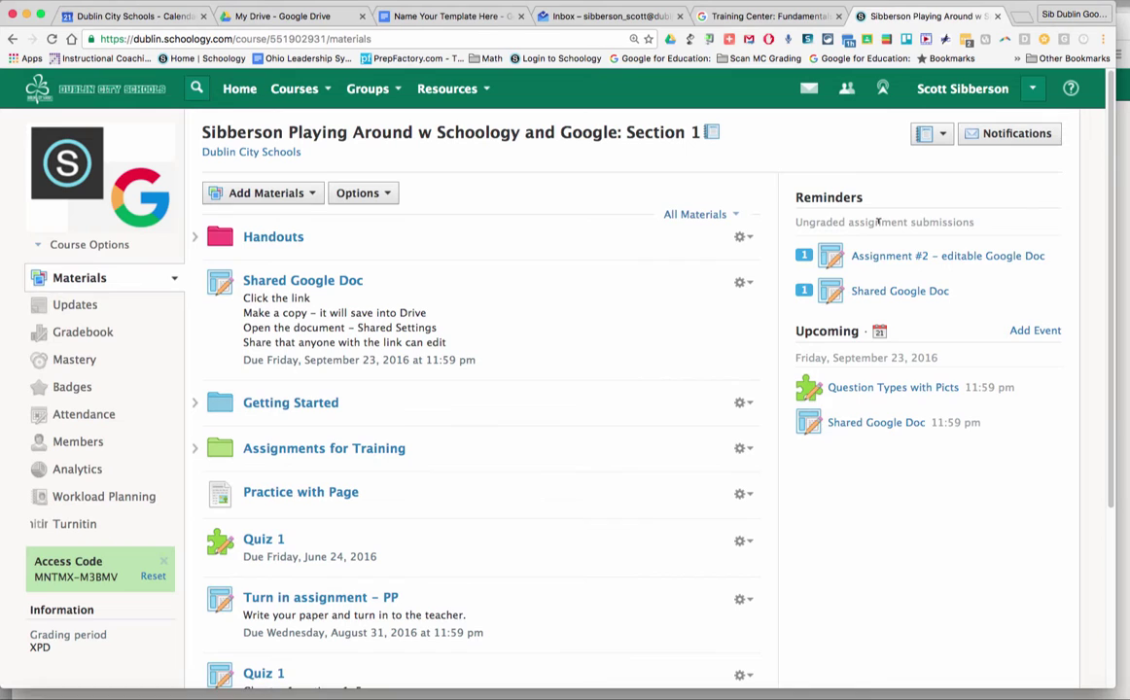
click(902, 293)
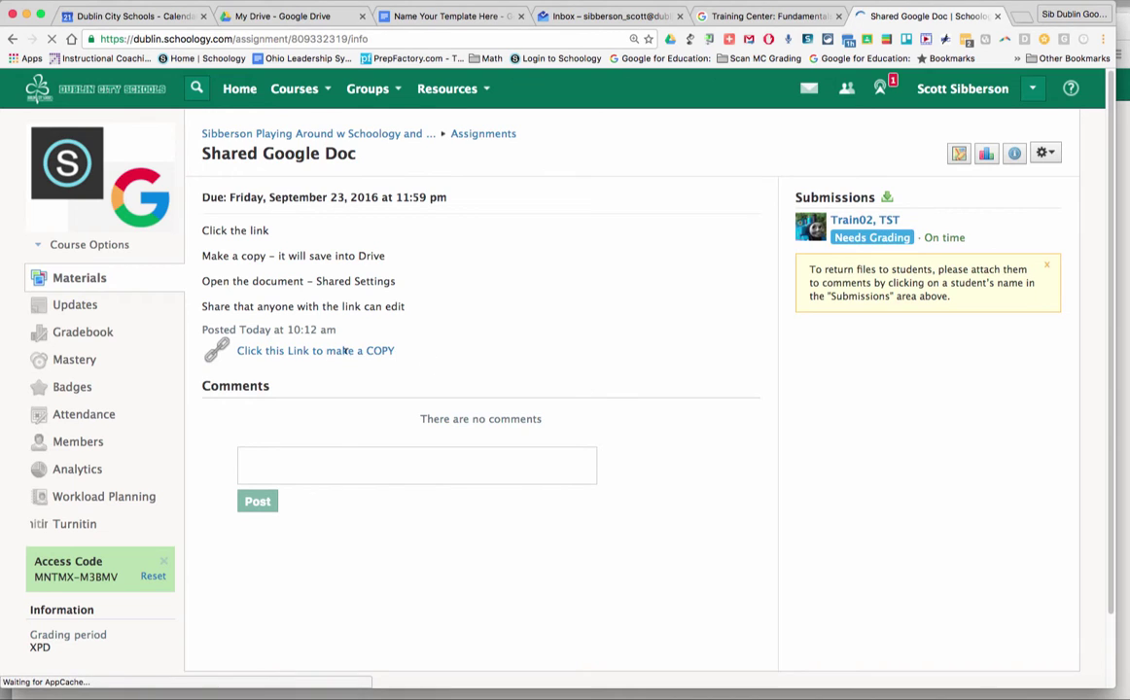
click(866, 243)
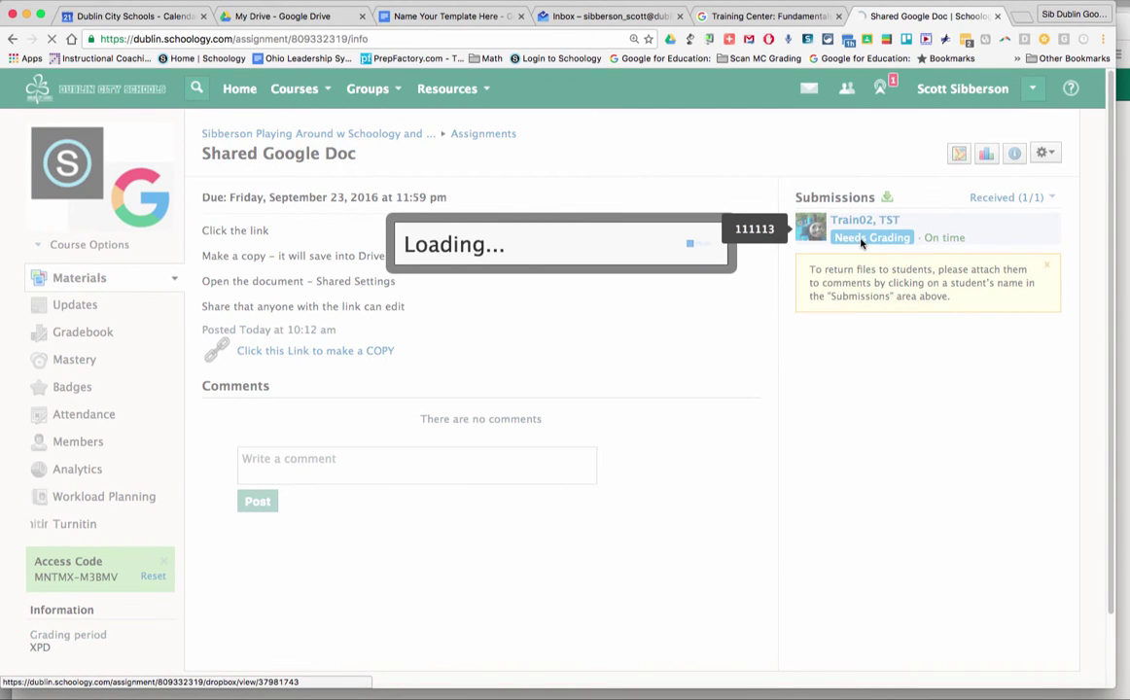